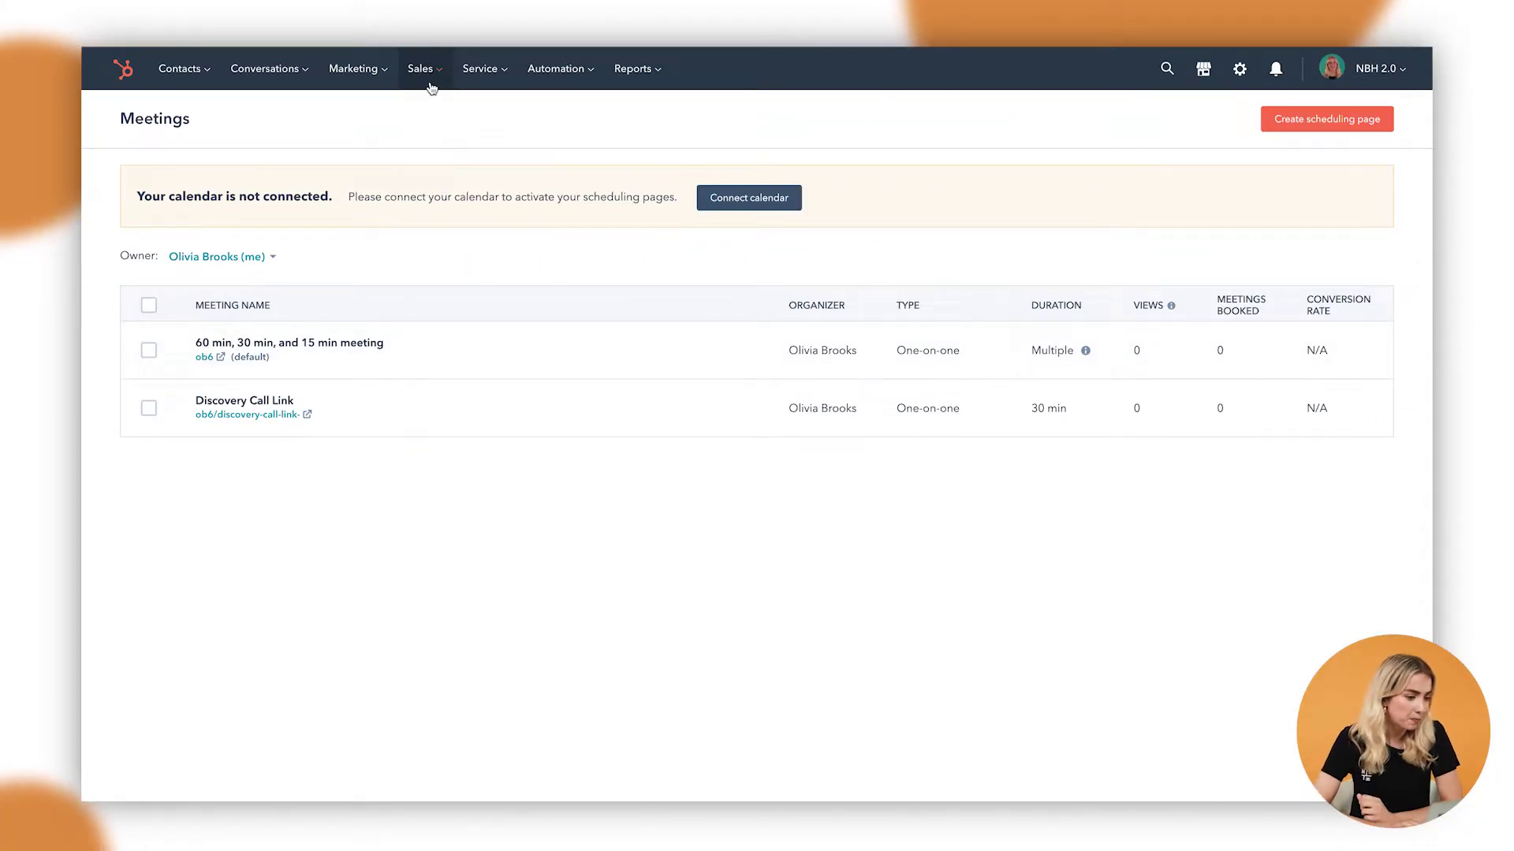
# From the scheduling pages list, create a new page and pick the One-on-One type.
pyautogui.moveTo(430, 72)
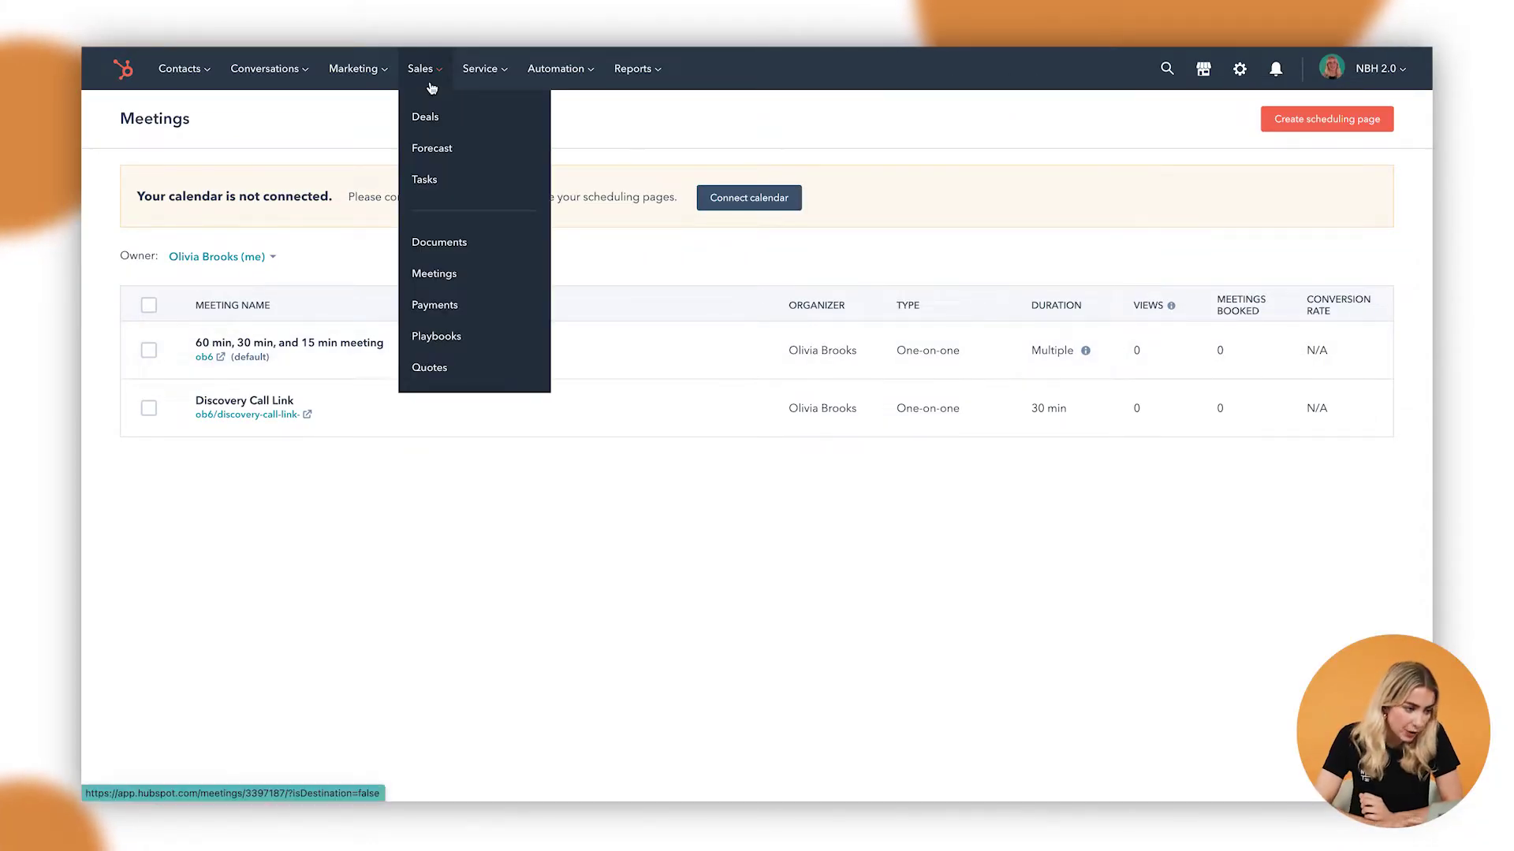
pyautogui.click(444, 276)
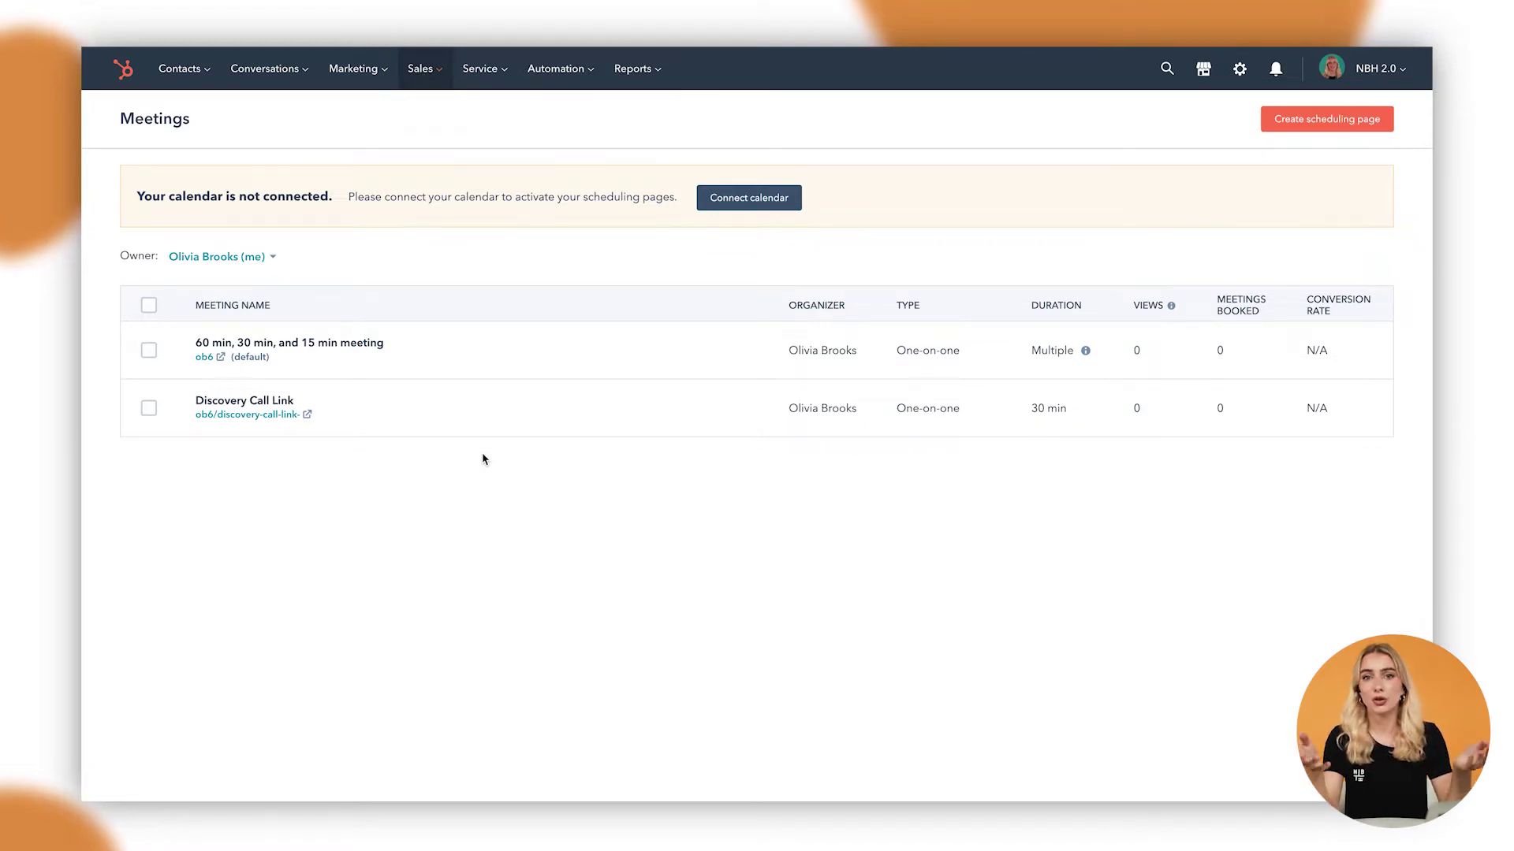
pyautogui.click(1327, 120)
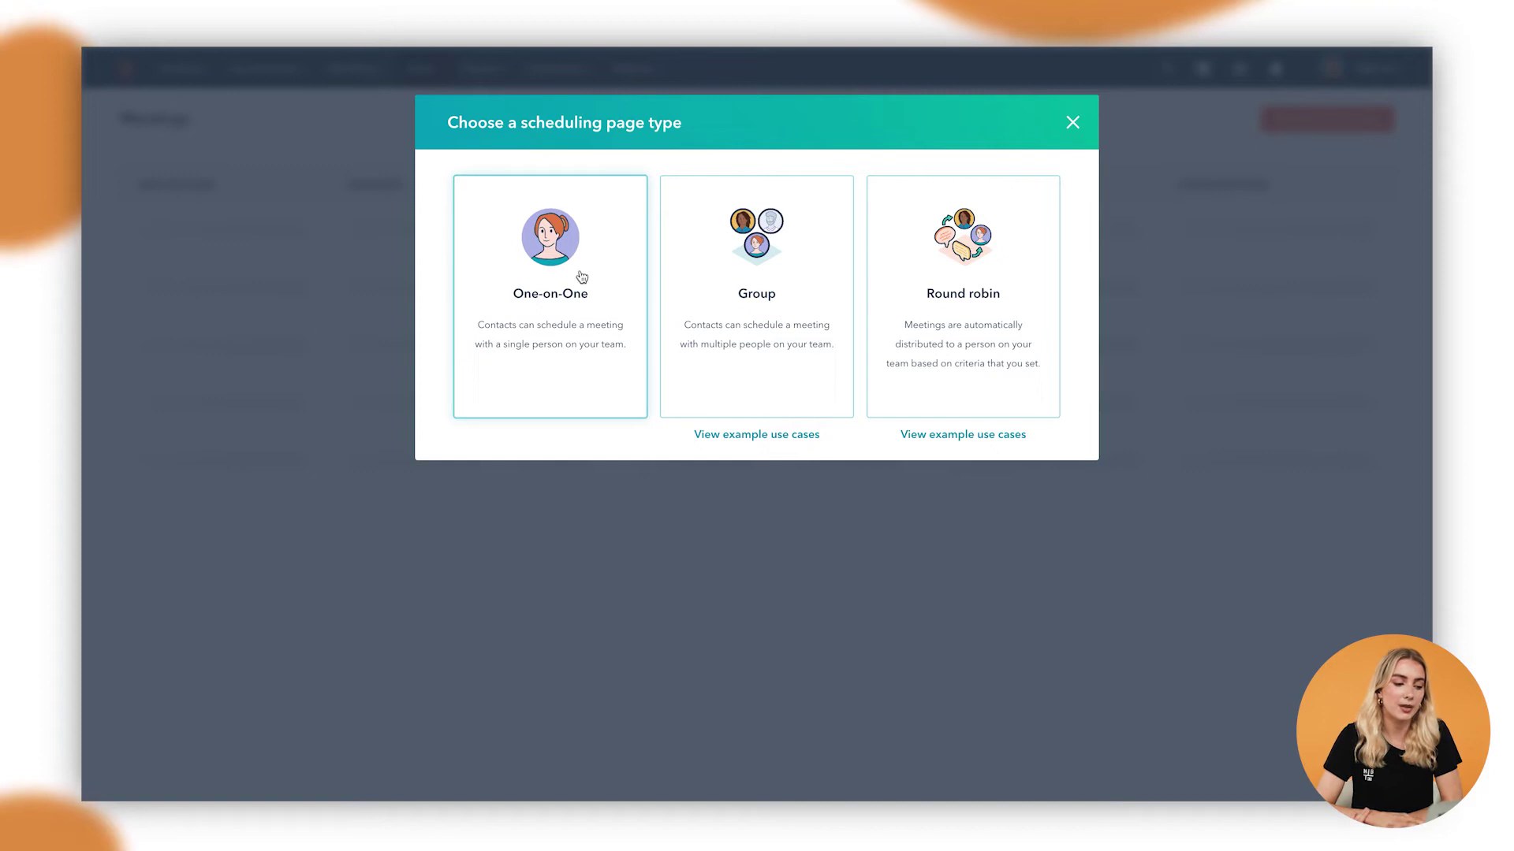
pyautogui.click(576, 296)
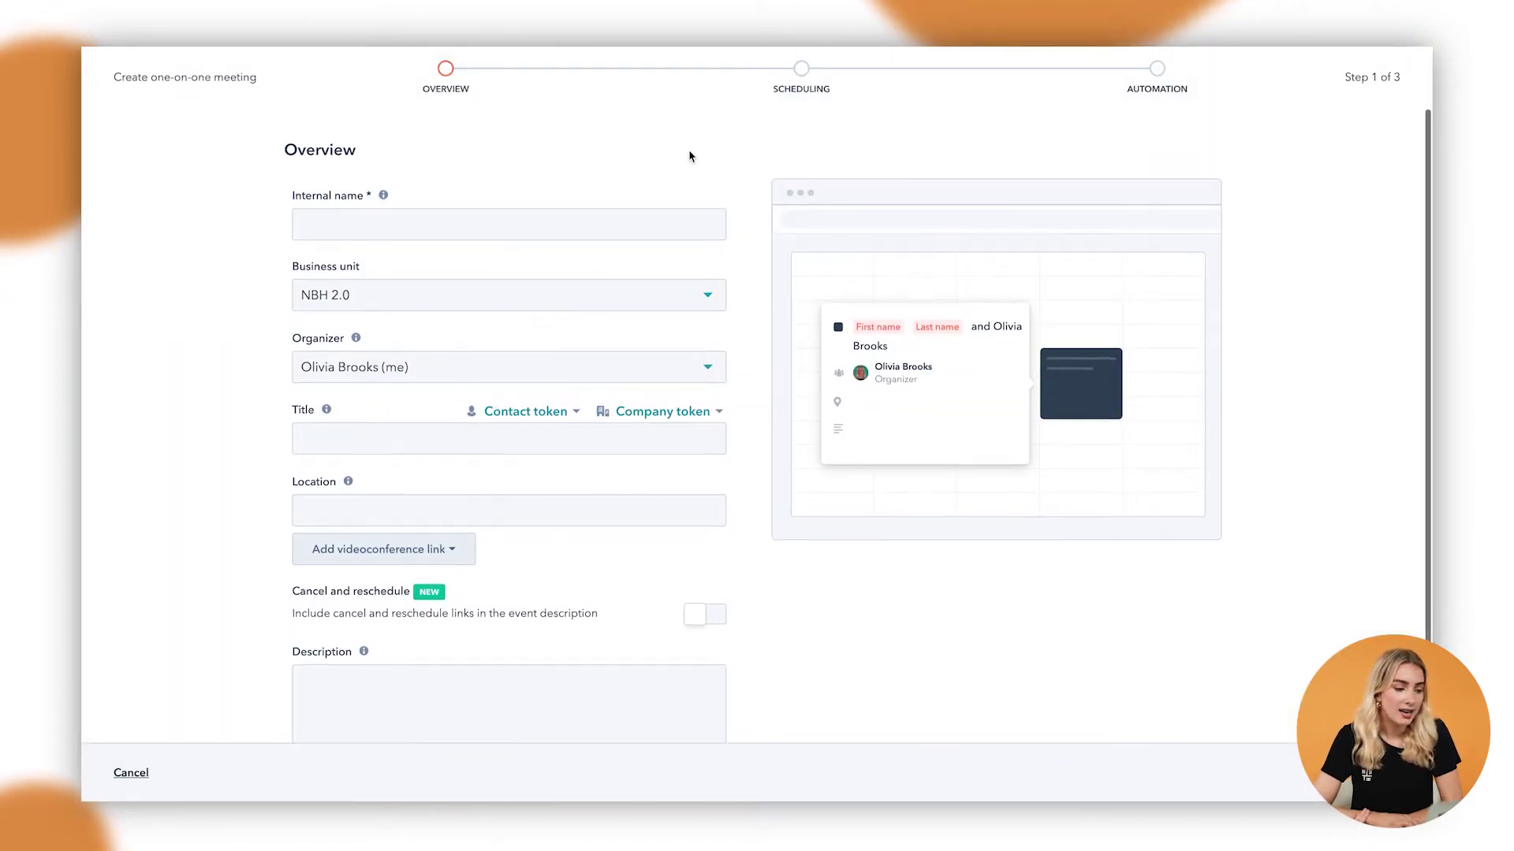
# Enter 'Discovery Call' as the internal name and begin the title 'Discovery Call Meeting Link with'.
pyautogui.click(484, 230)
pyautogui.write('dl')
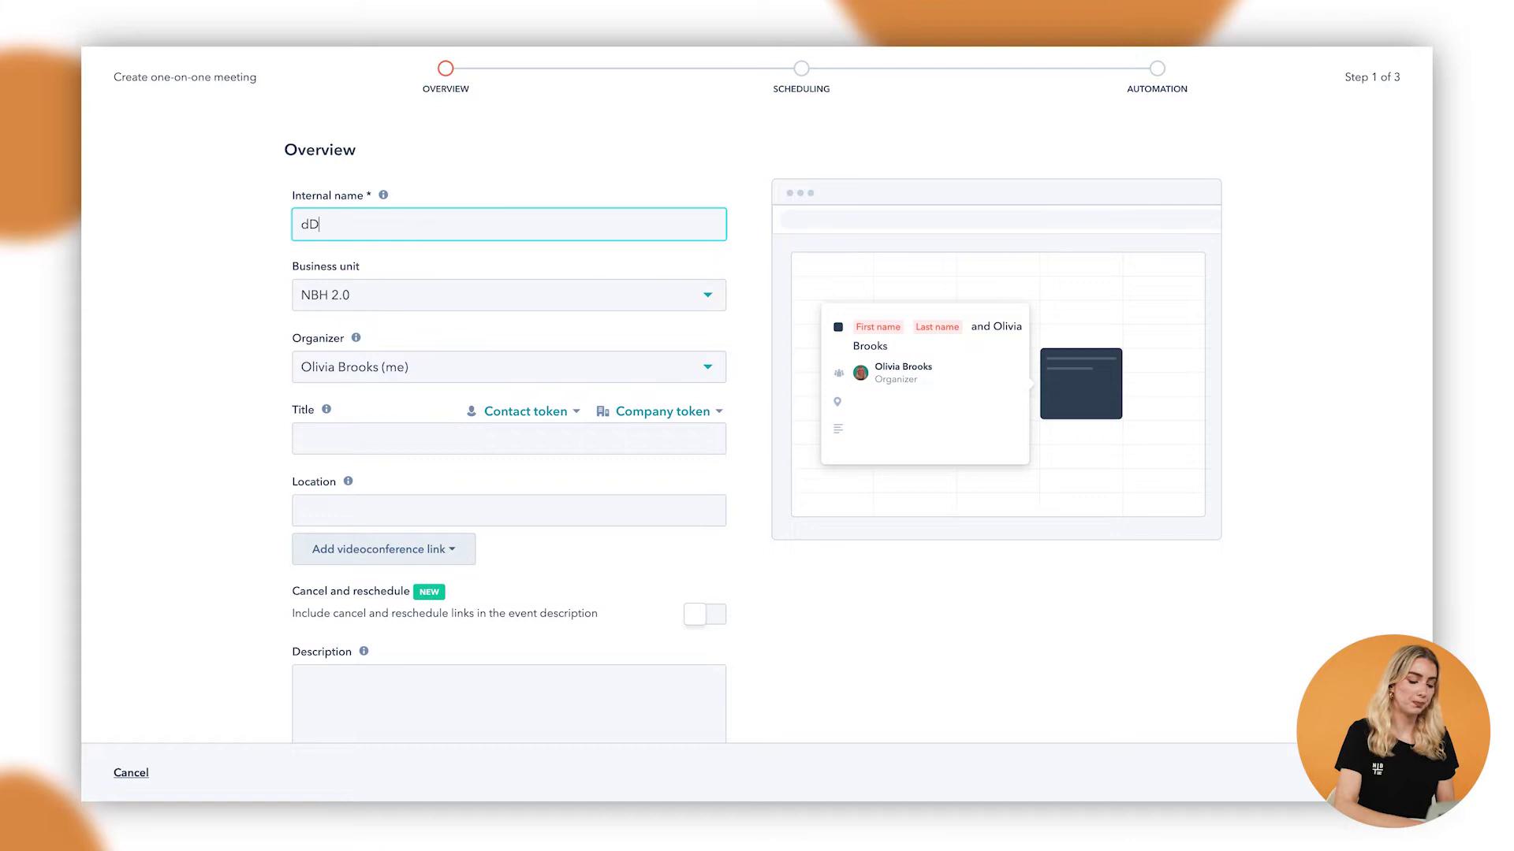
pyautogui.write('scove')
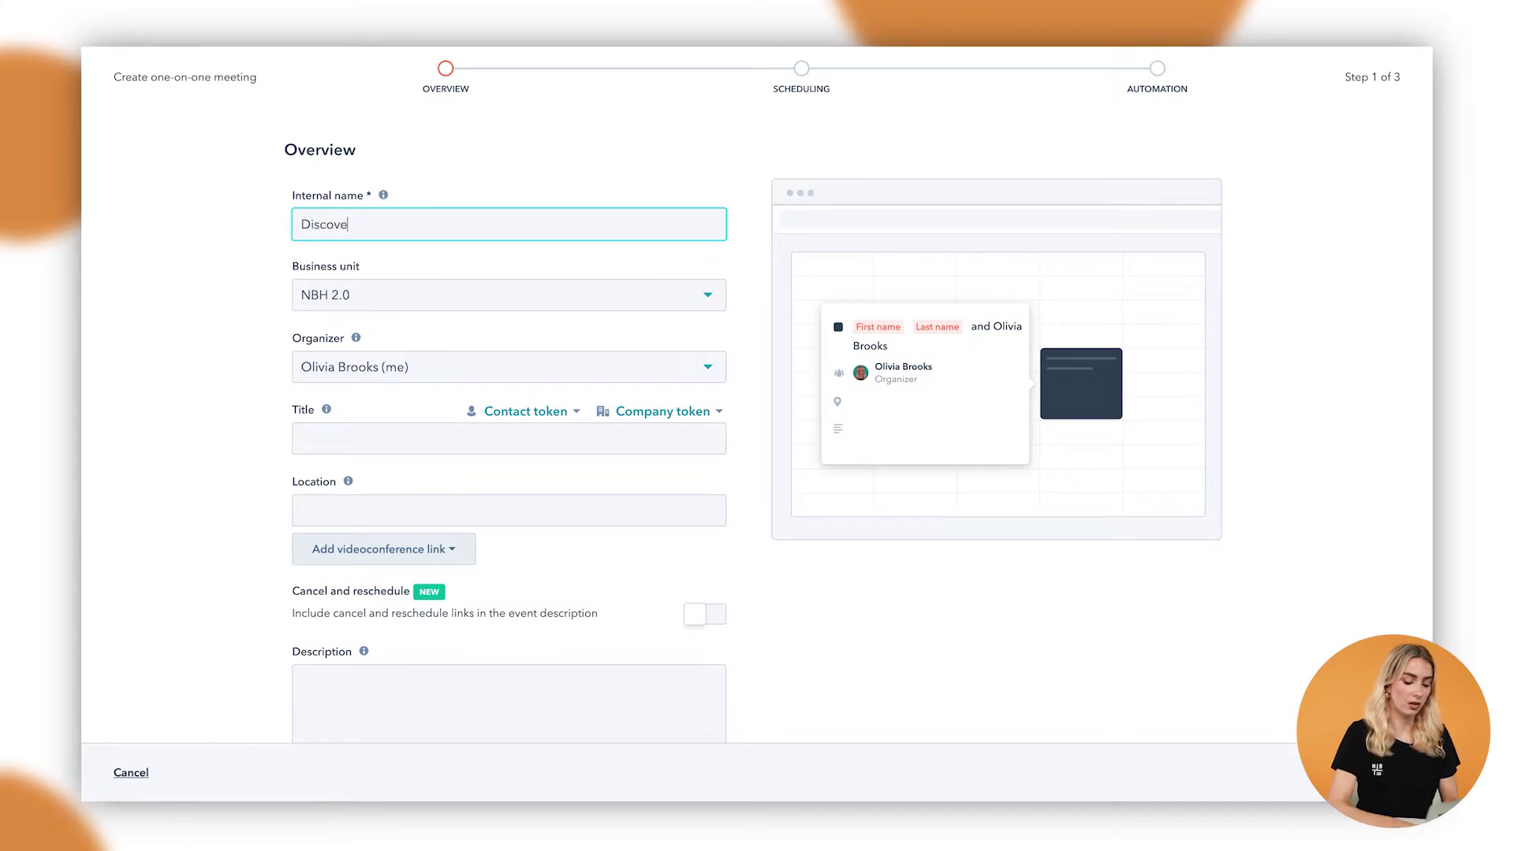
pyautogui.write('ry Call')
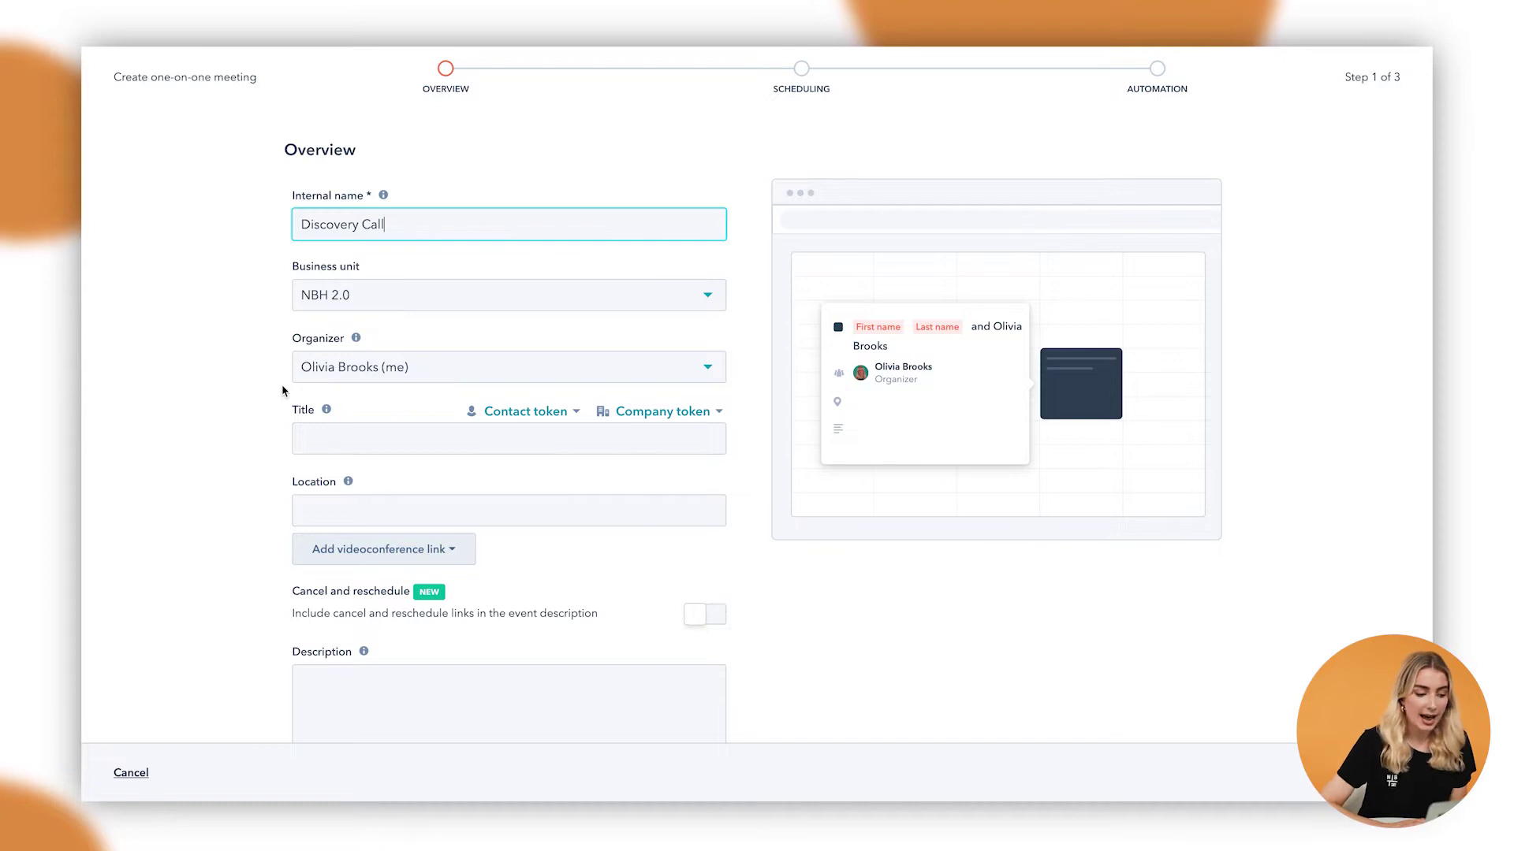
pyautogui.scroll(-1, 283, 395)
pyautogui.click(343, 429)
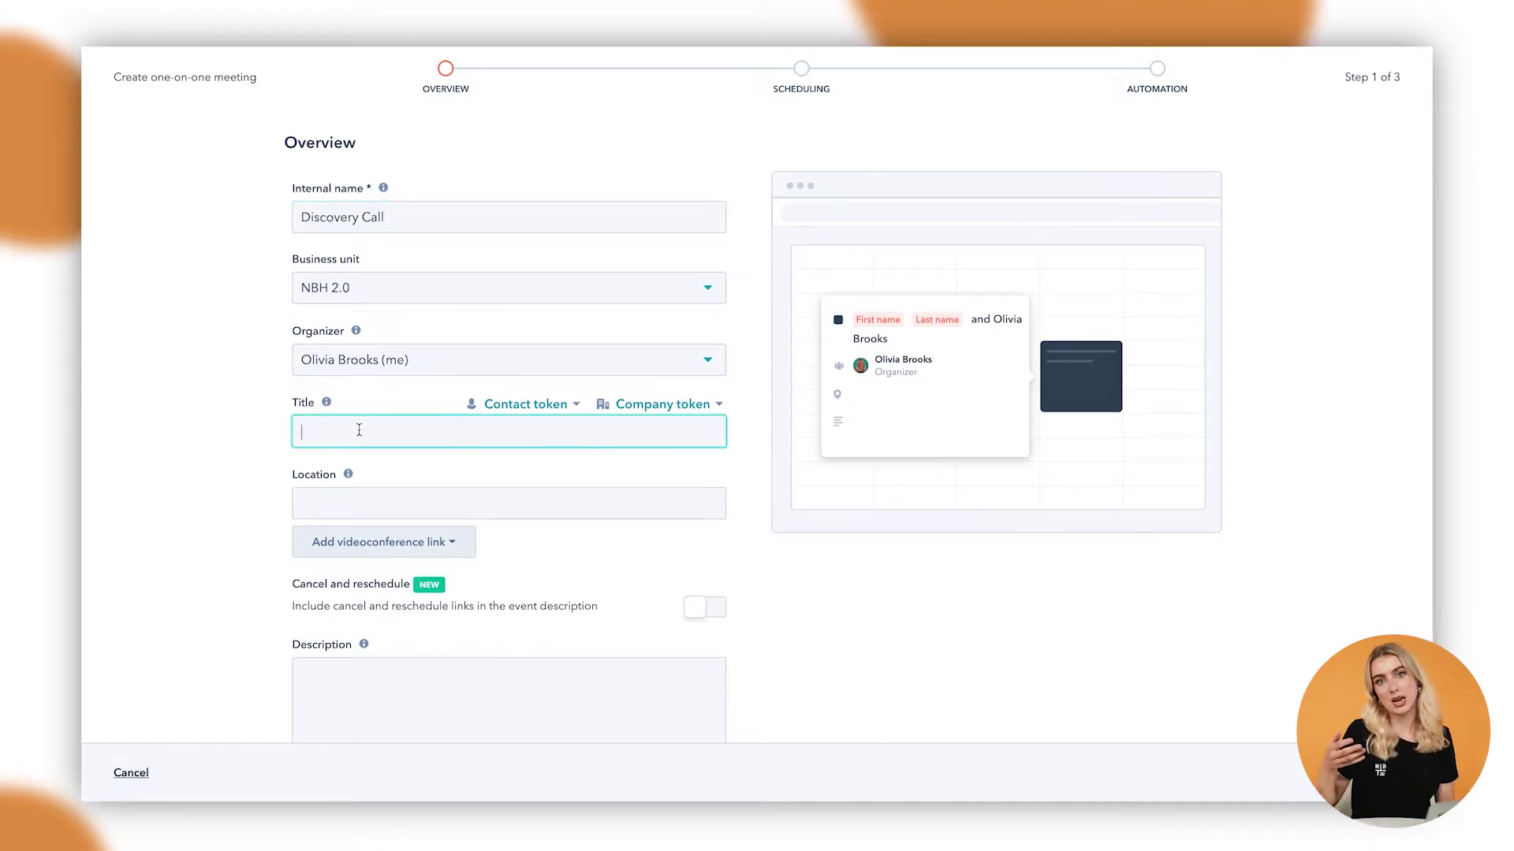
pyautogui.write('Discovery Call Meeting Link with')
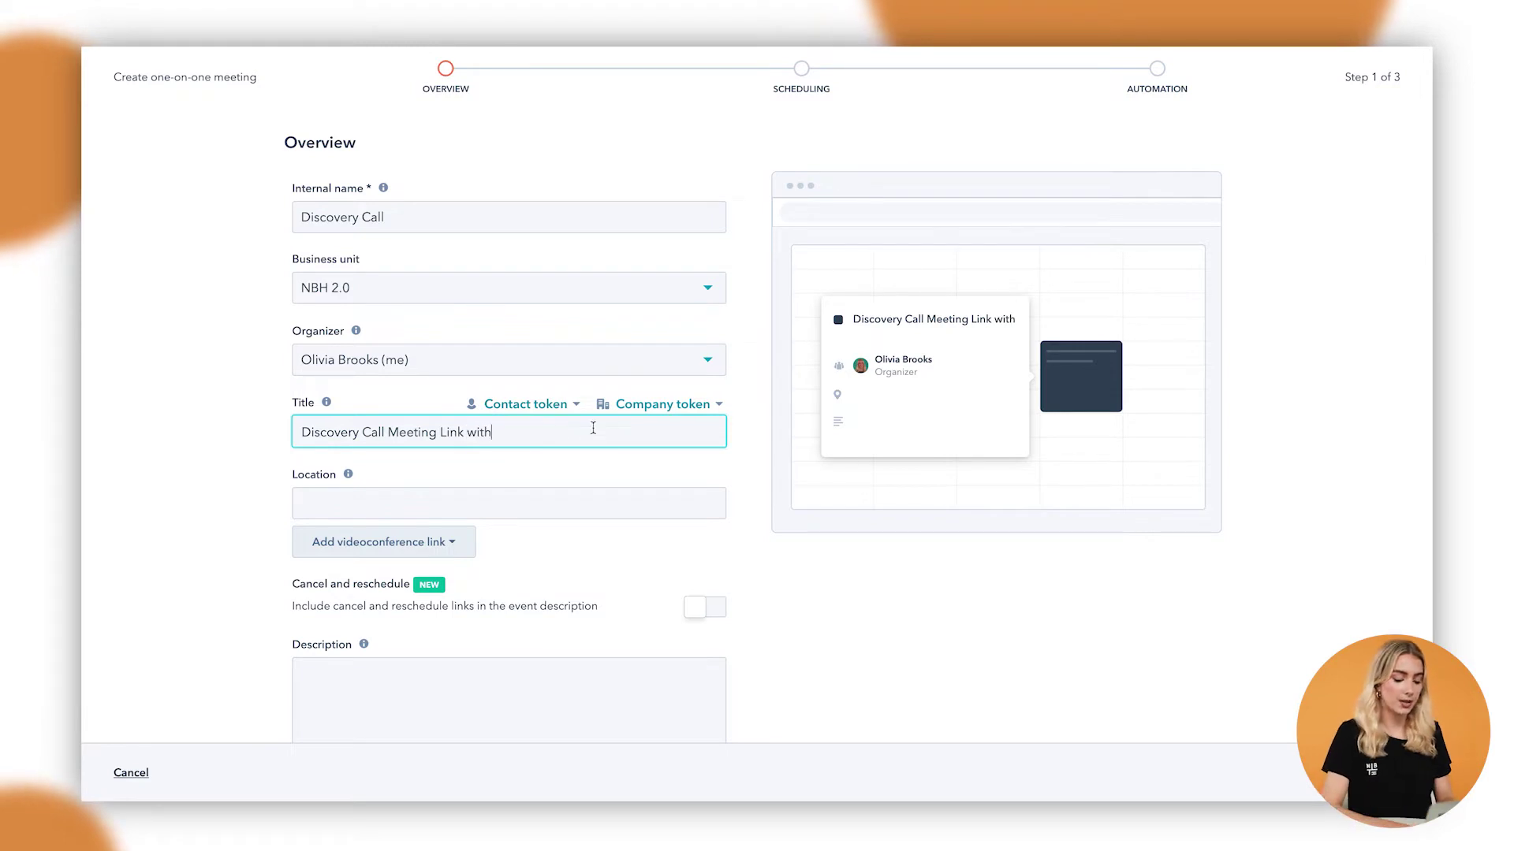
# Complete the title with the Contact First name token, ' from', and the Company name token.
pyautogui.click(543, 405)
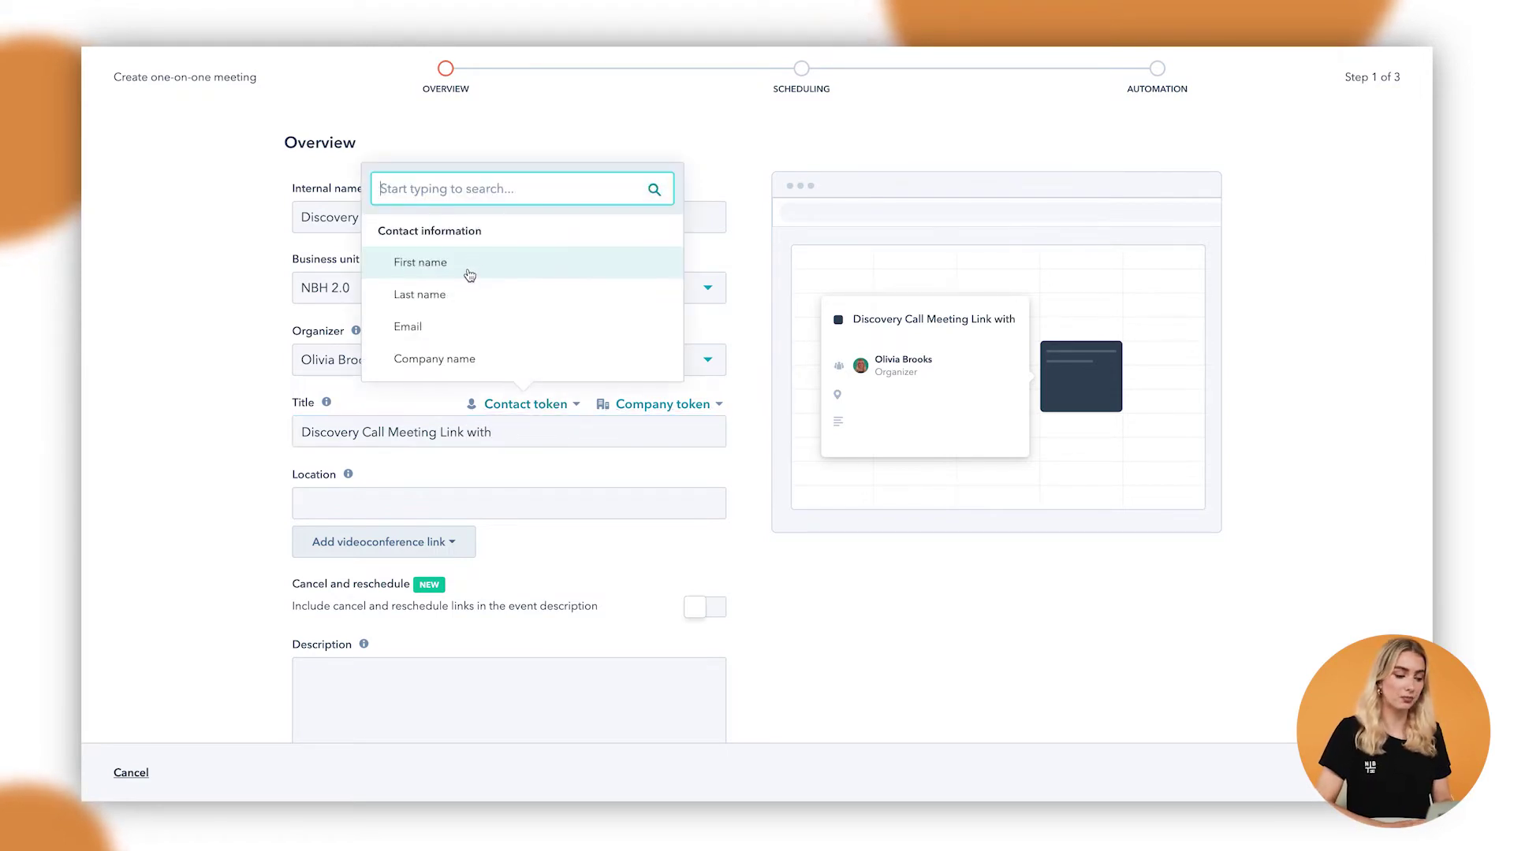
pyautogui.click(468, 268)
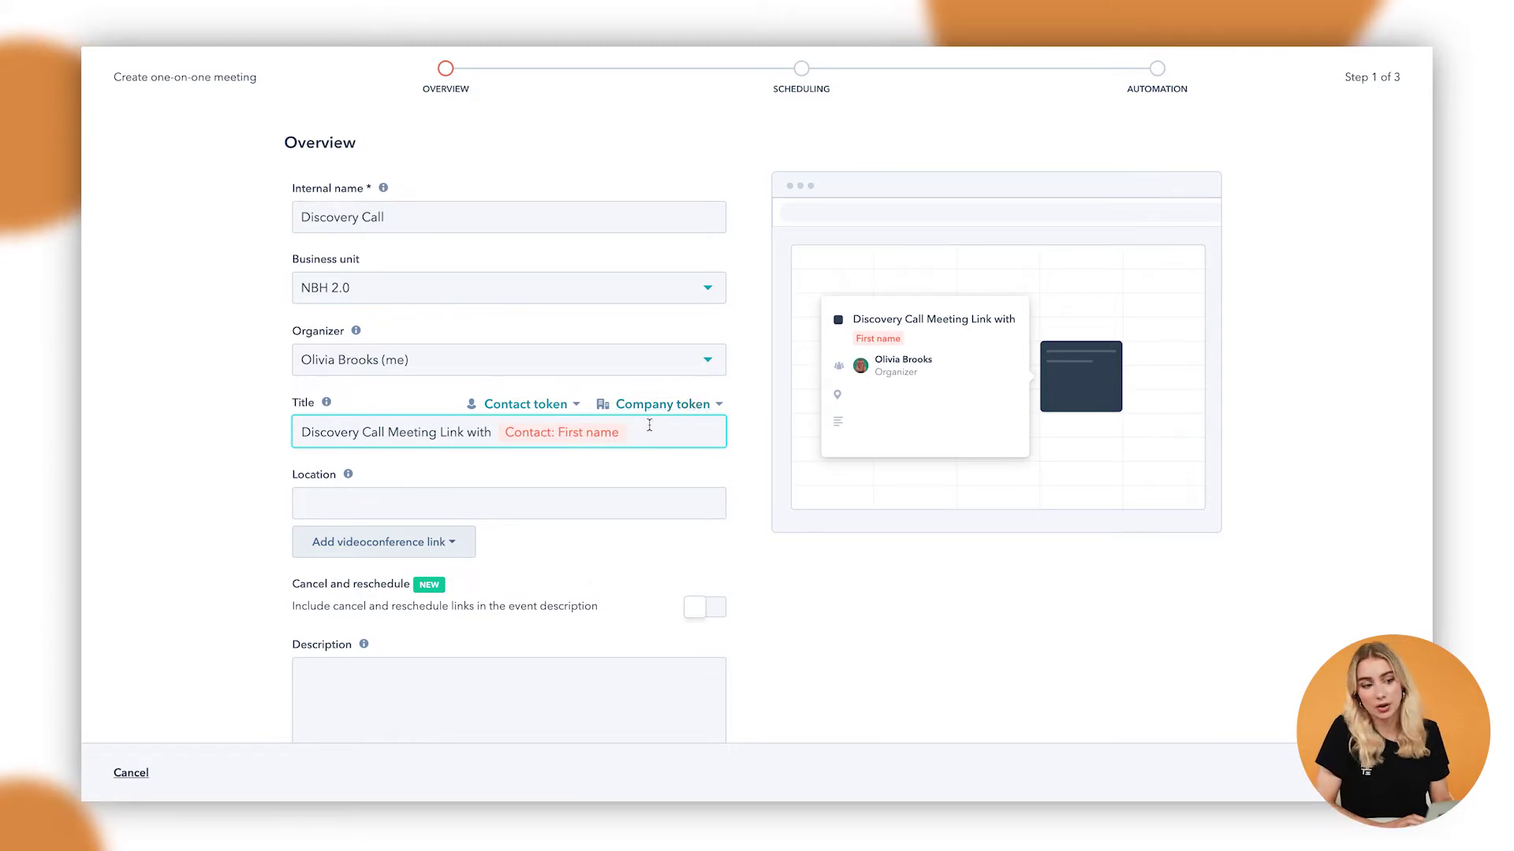
pyautogui.write('from')
pyautogui.click(678, 406)
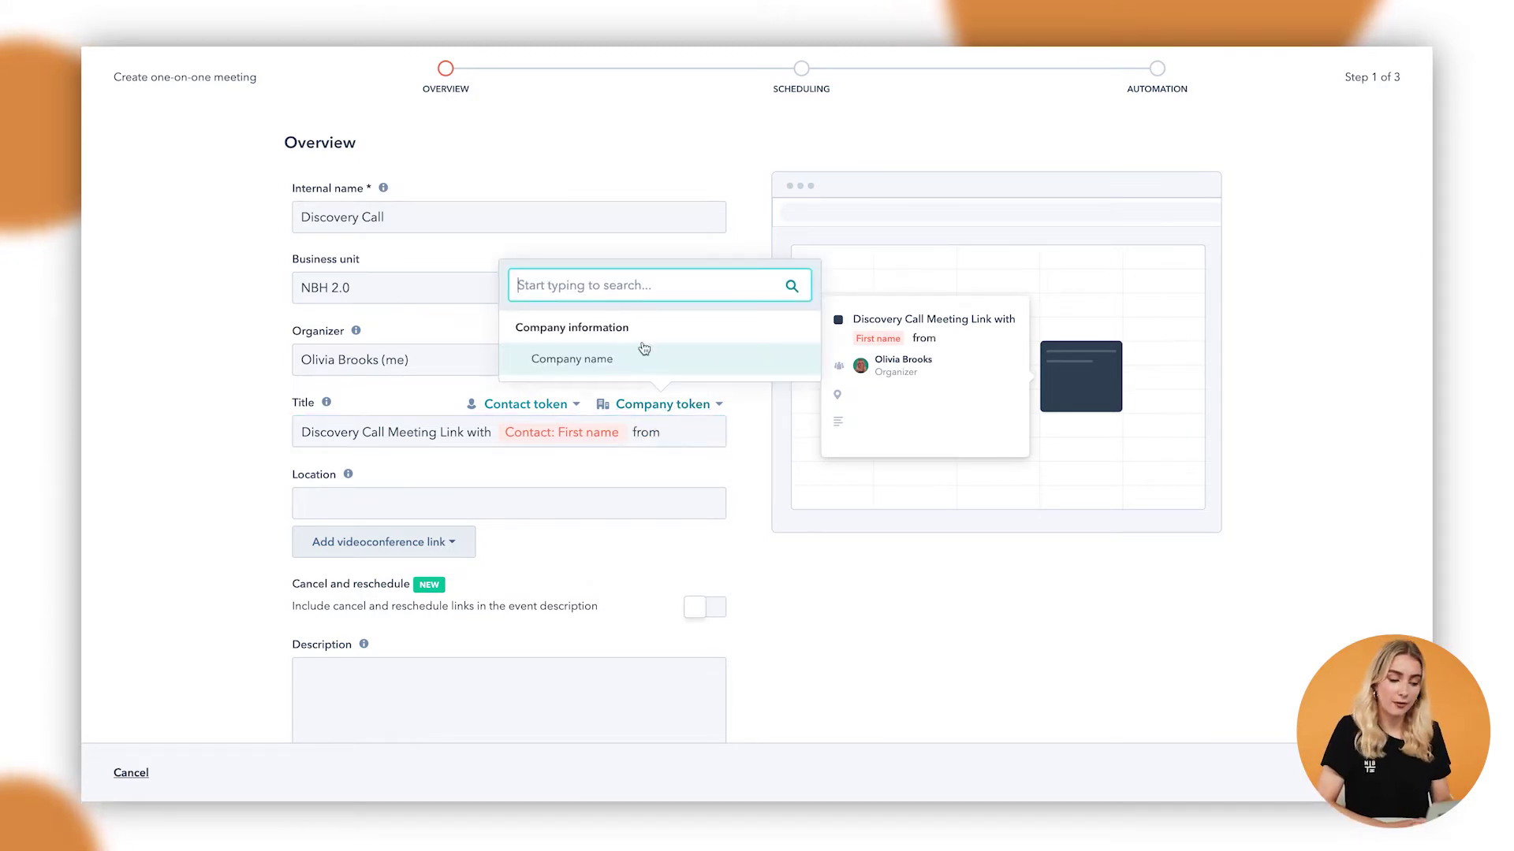
pyautogui.click(599, 370)
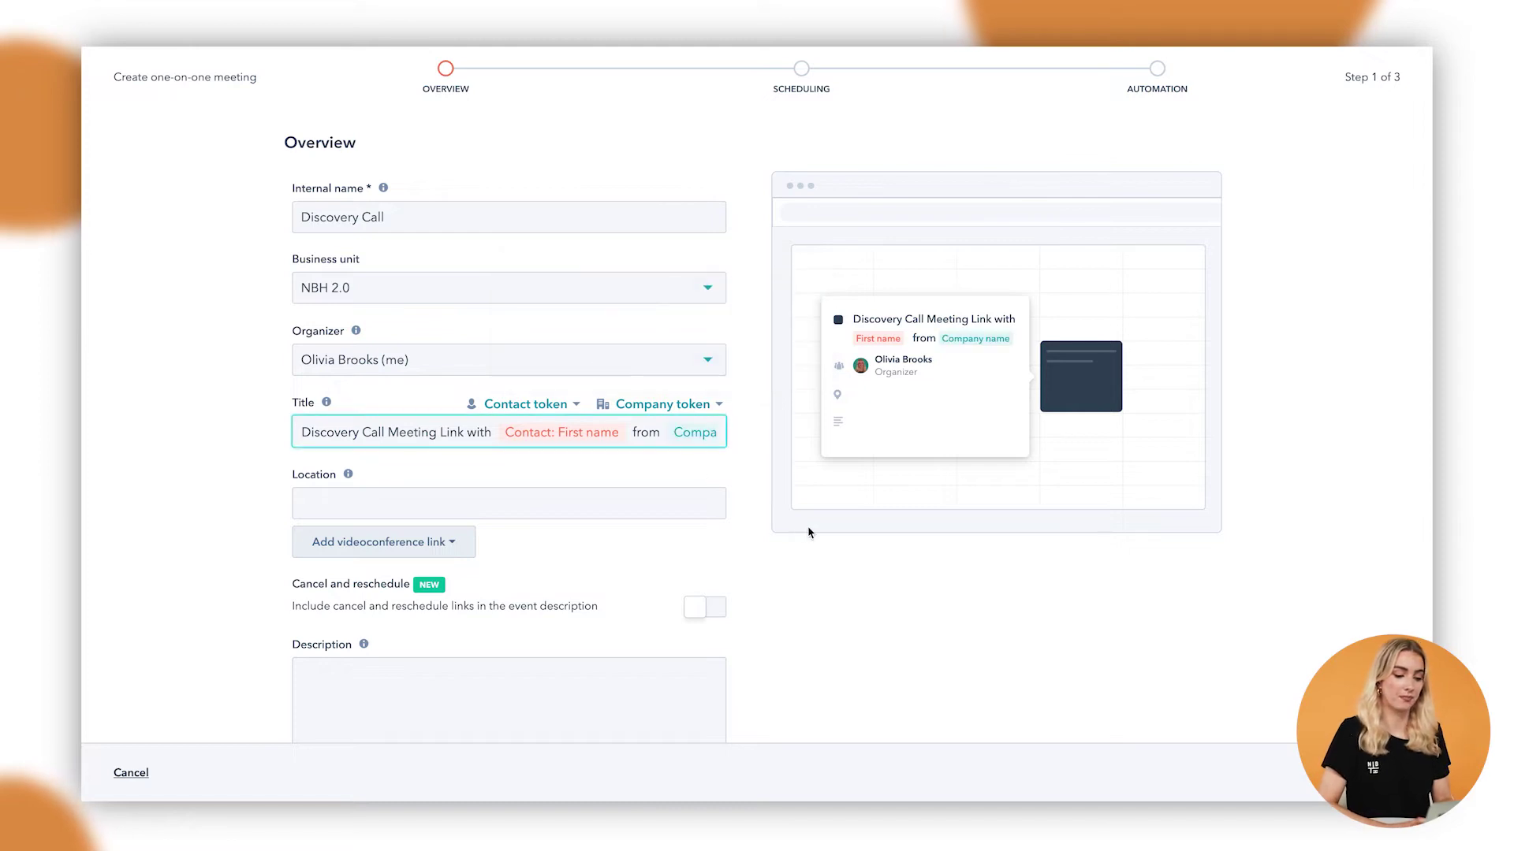
pyautogui.scroll(-1, 350, 541)
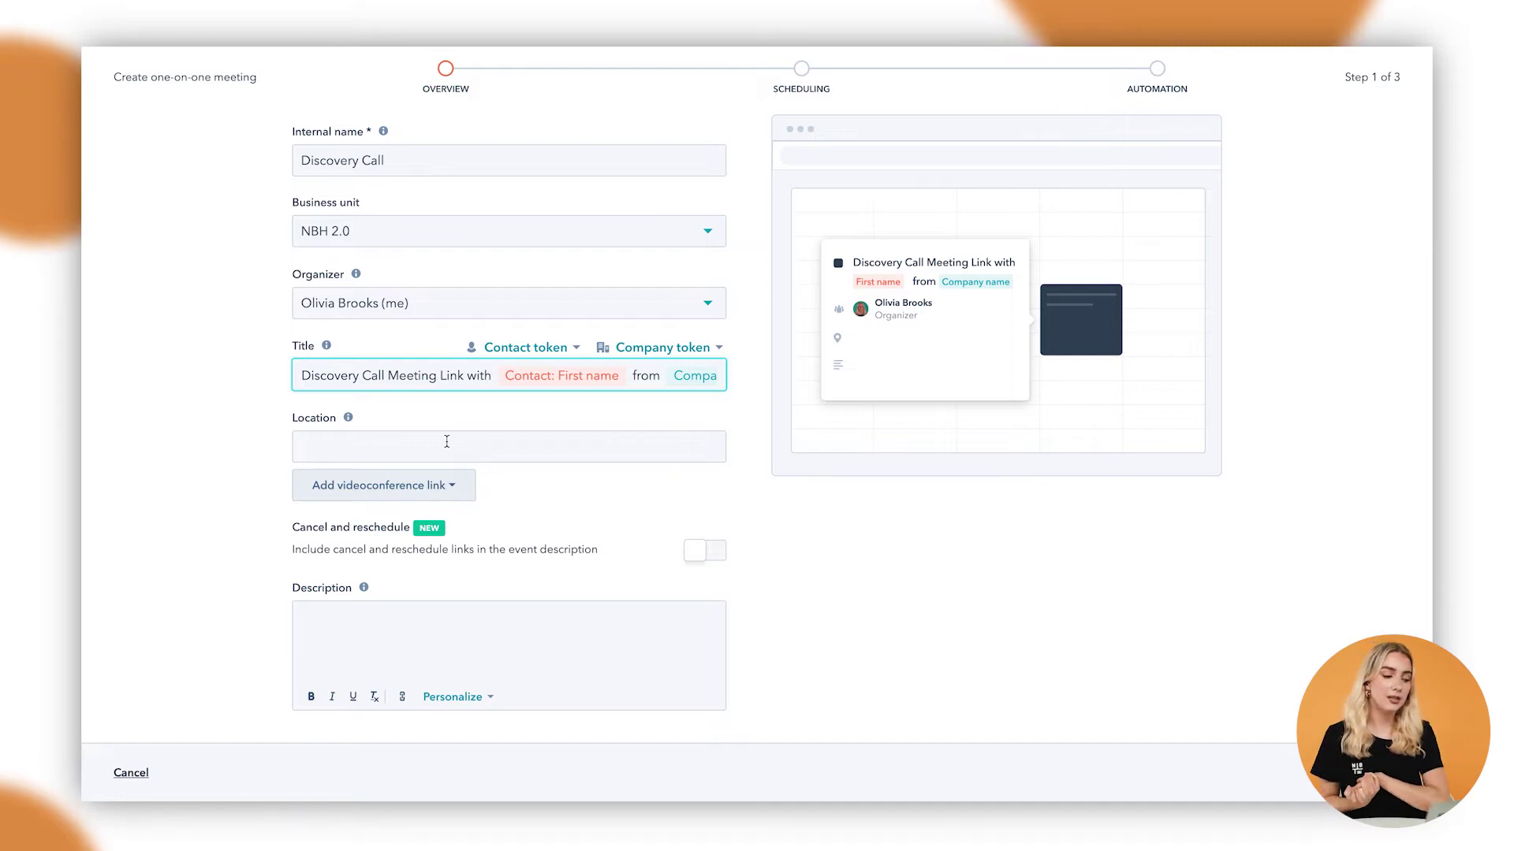
# Look over the videoconference link options, then leave Location and Description empty.
pyautogui.click(418, 494)
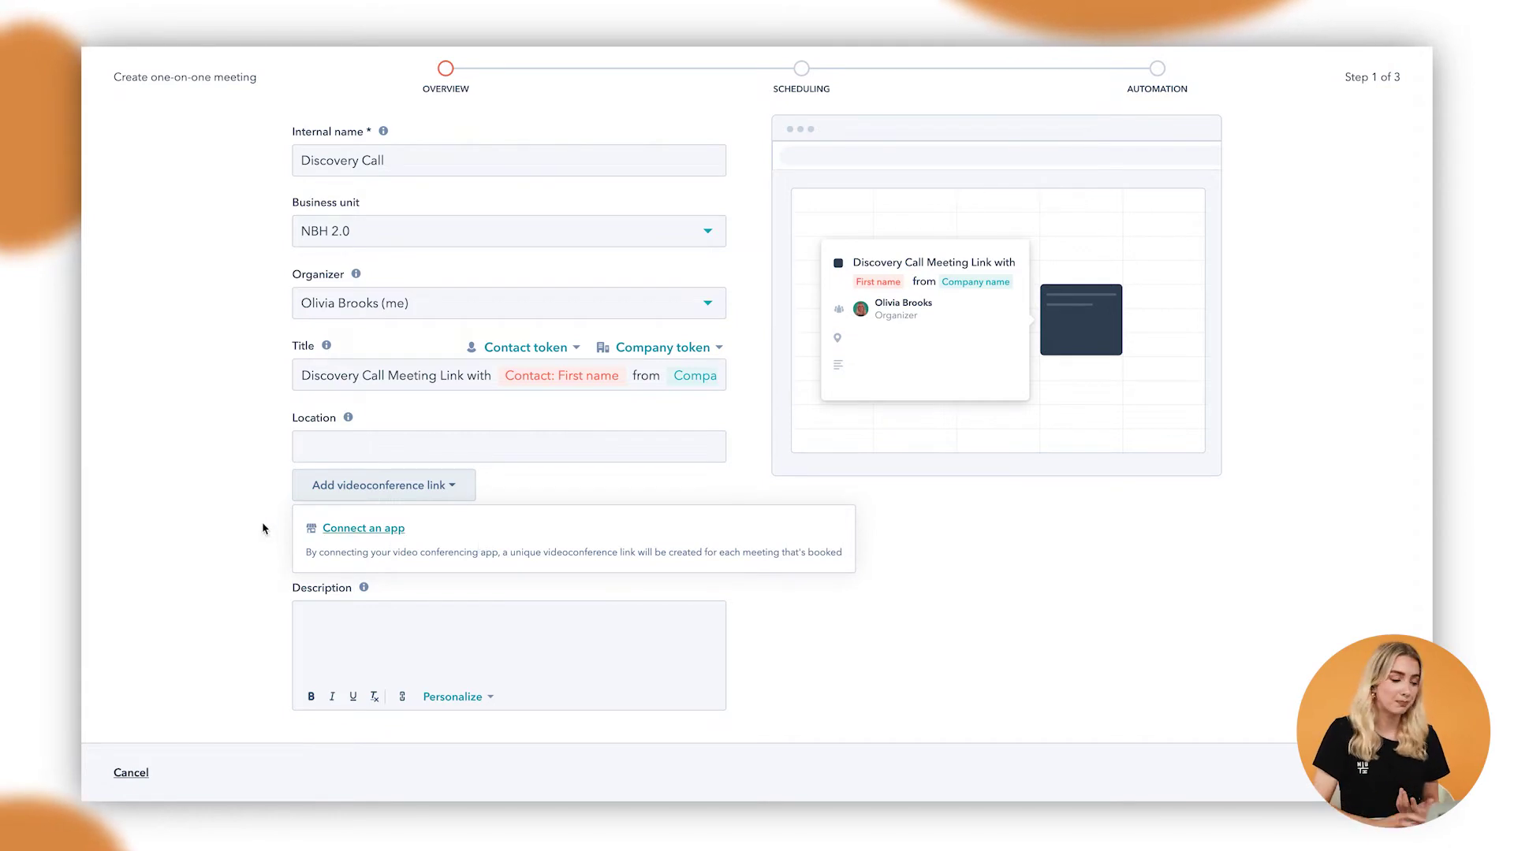
pyautogui.click(569, 454)
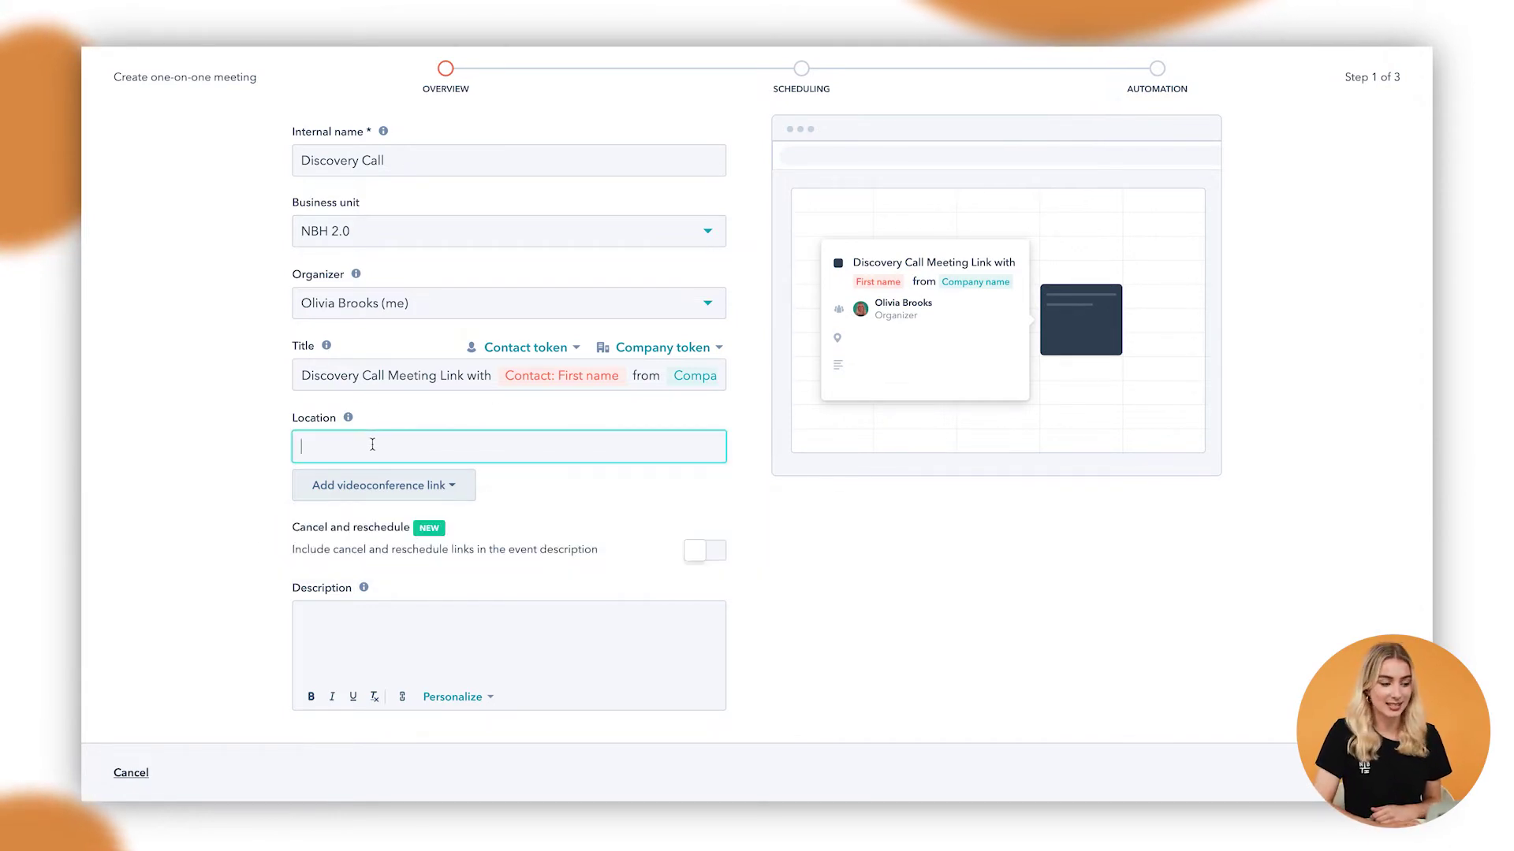
pyautogui.click(225, 438)
pyautogui.click(356, 642)
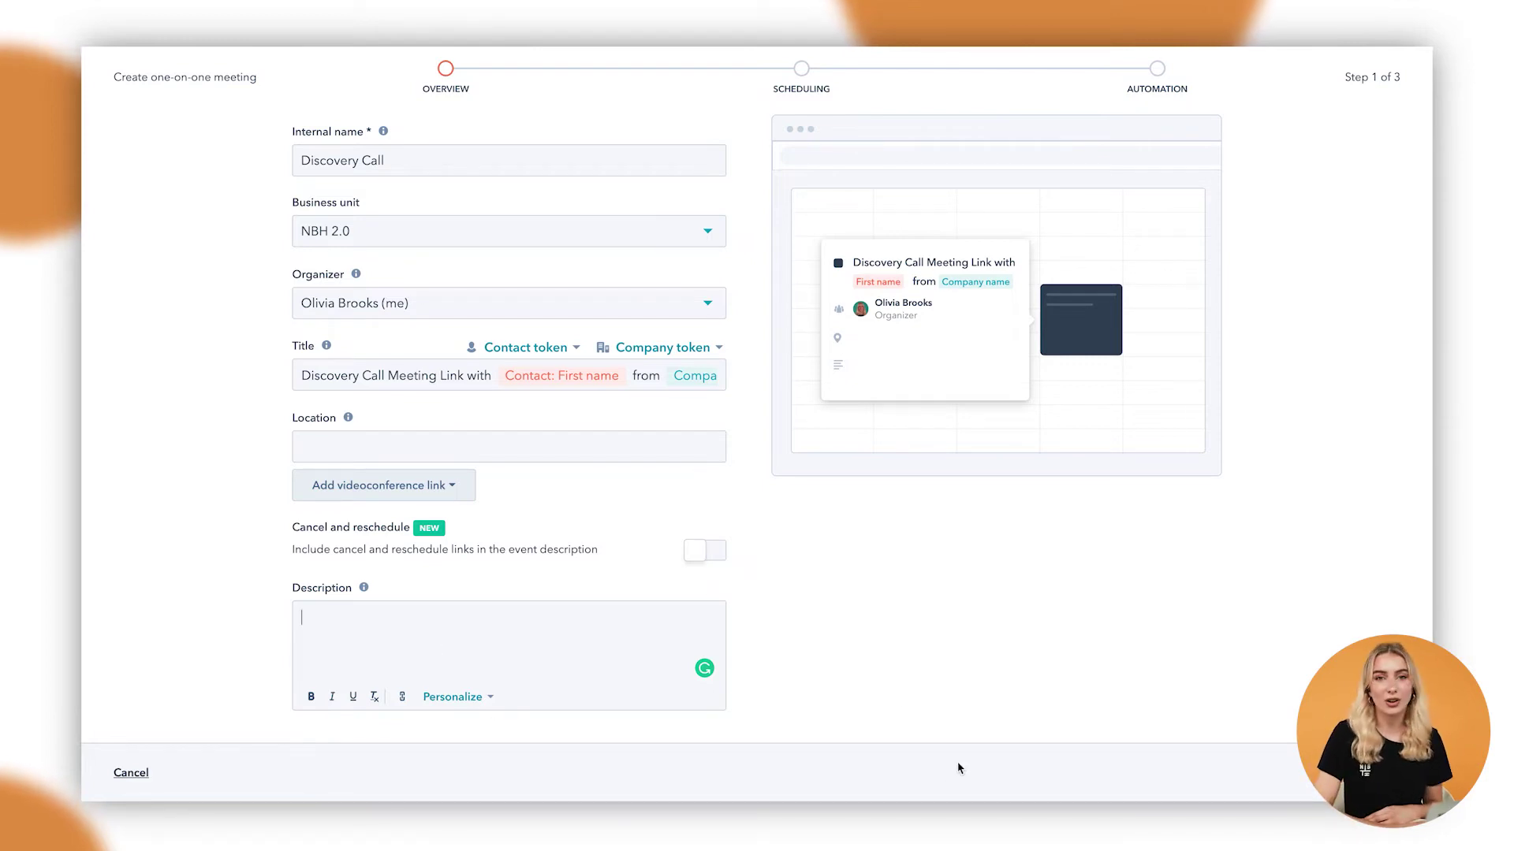
# Continue to the Scheduling step and review its settings.
pyautogui.click(1388, 773)
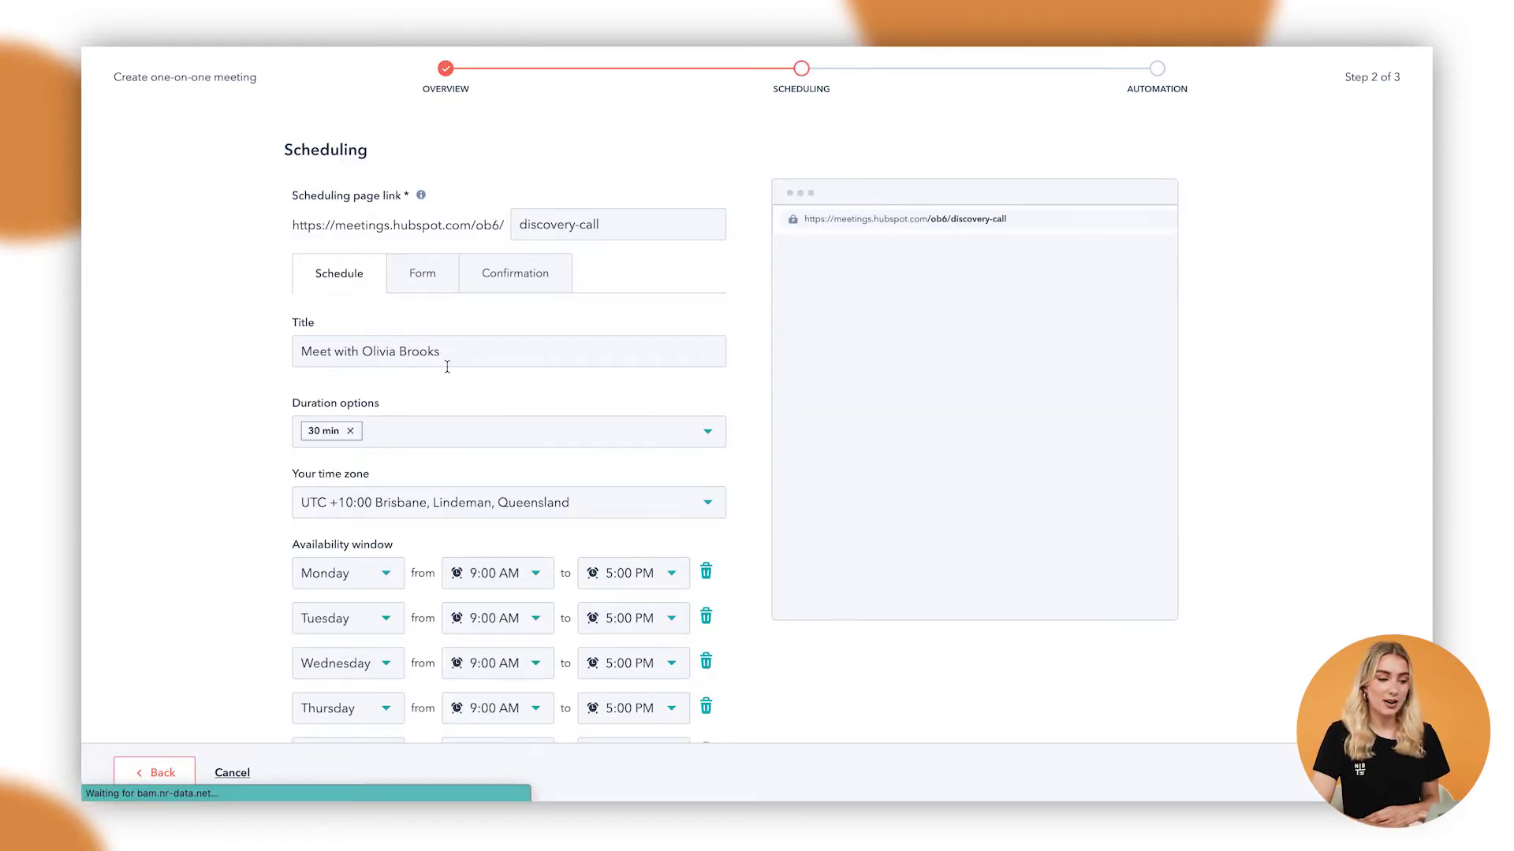
pyautogui.scroll(-2, 250, 378)
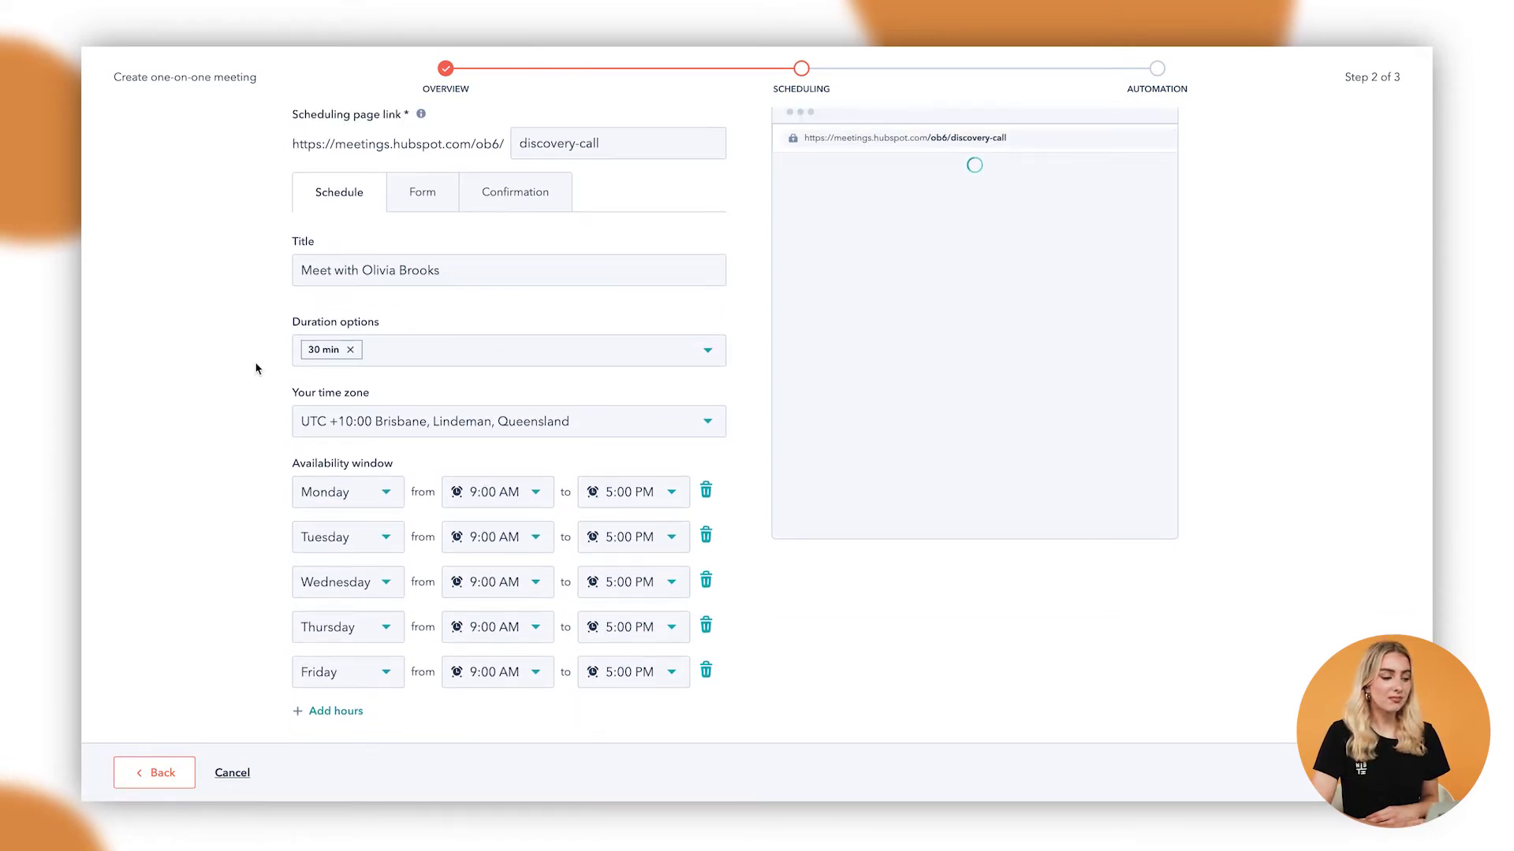
pyautogui.scroll(2, 256, 368)
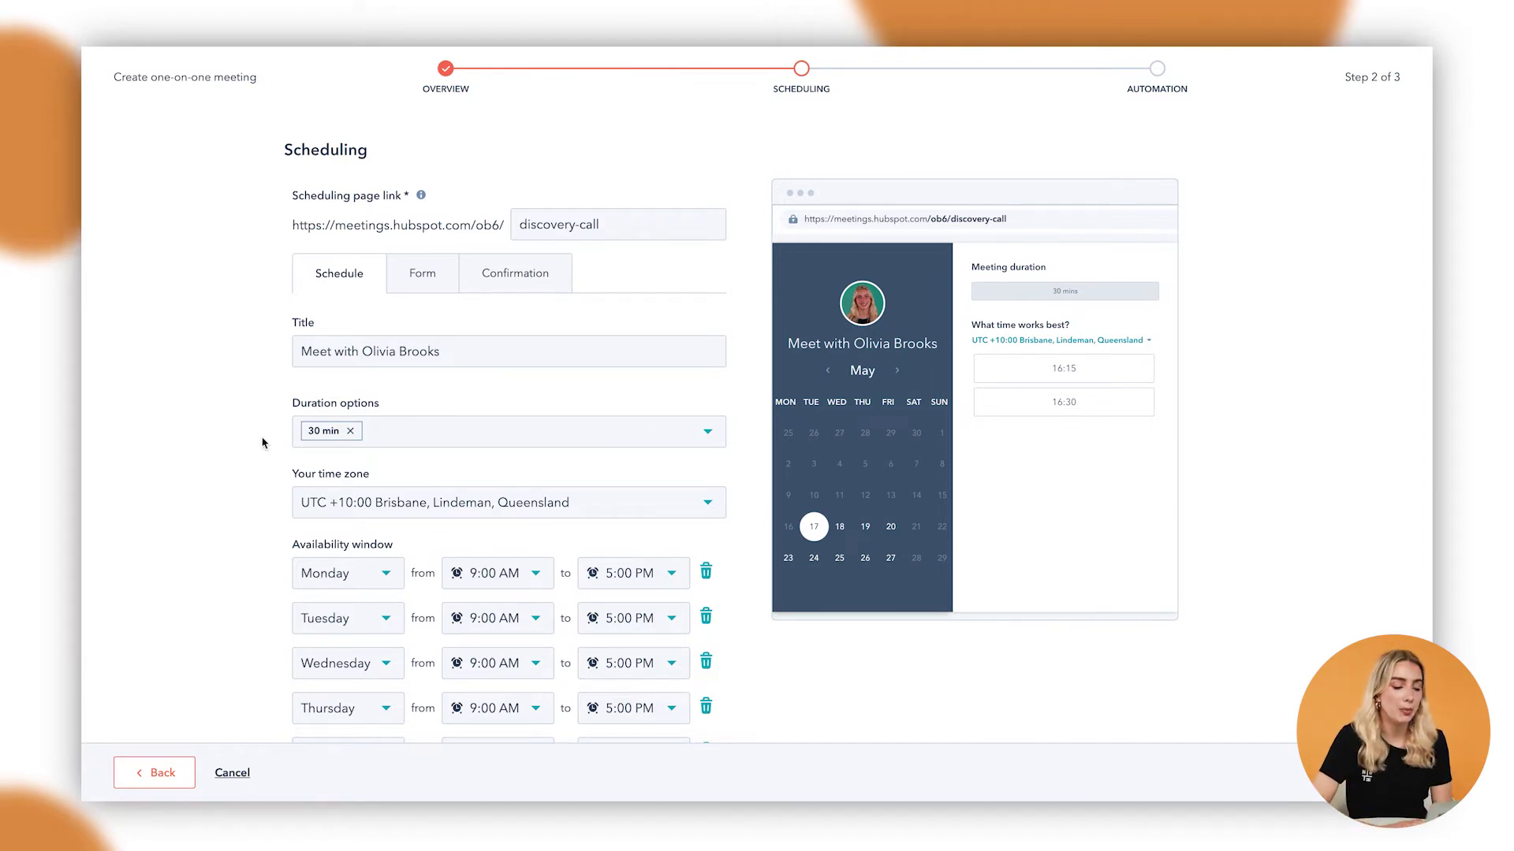
pyautogui.scroll(-1, 263, 442)
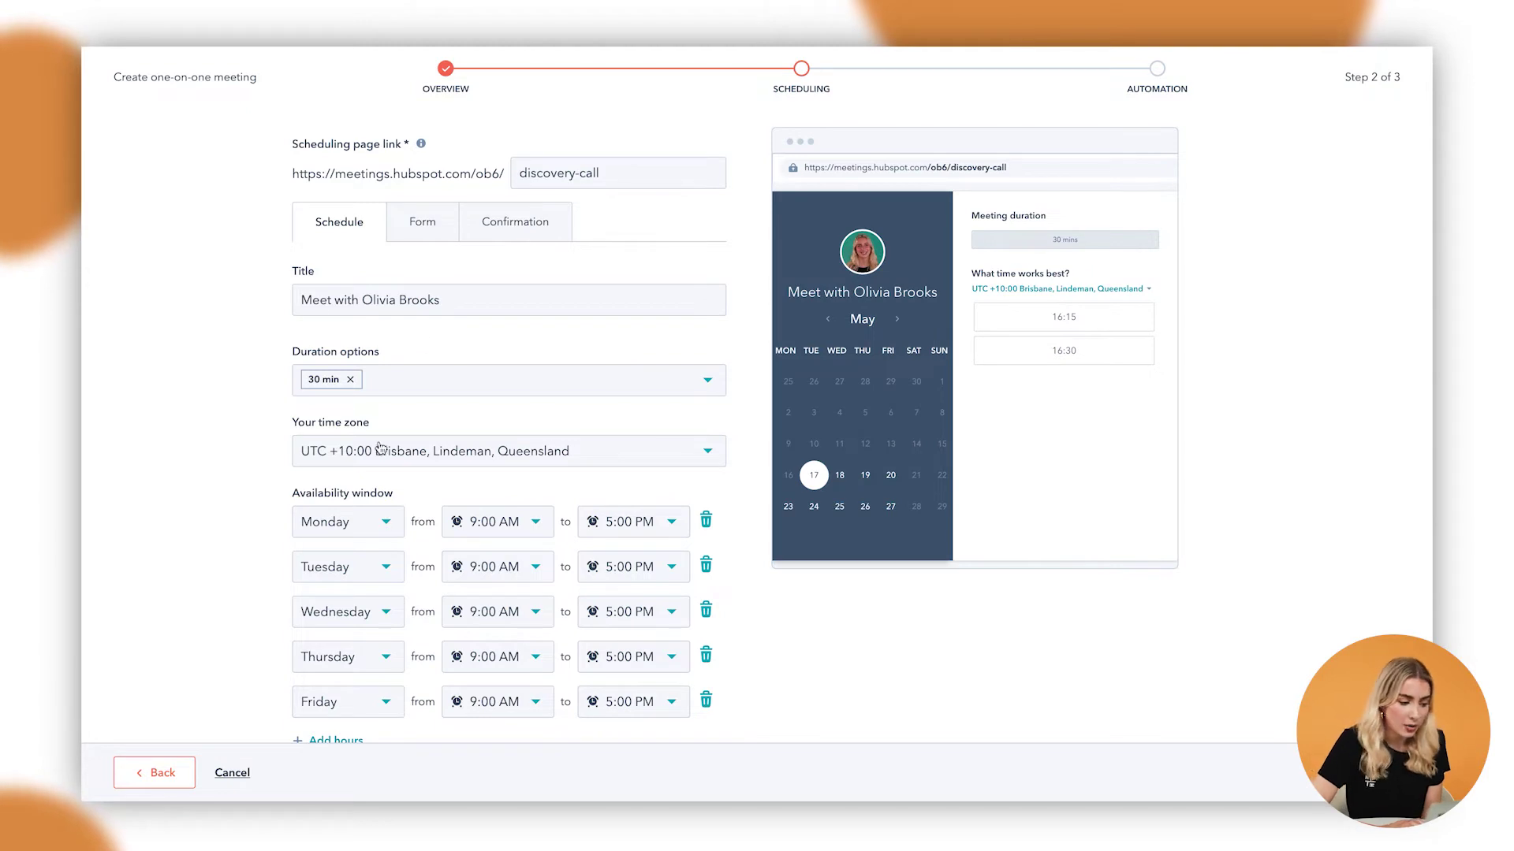
pyautogui.scroll(-2, 379, 448)
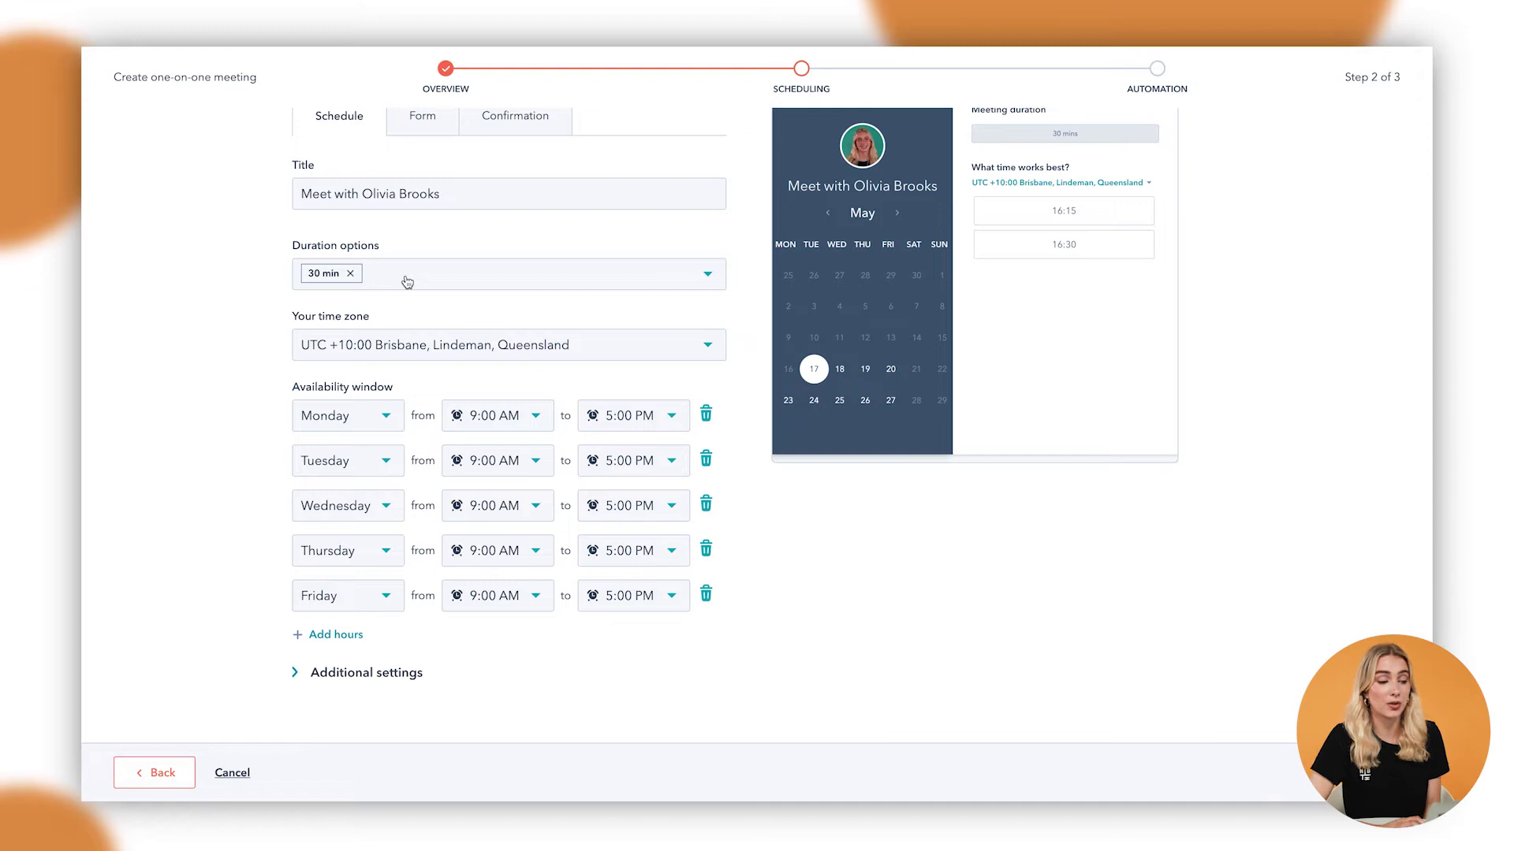
# Limit meeting durations to 1 hr, removing the 30 min and 1 hr 30 min options.
pyautogui.click(407, 282)
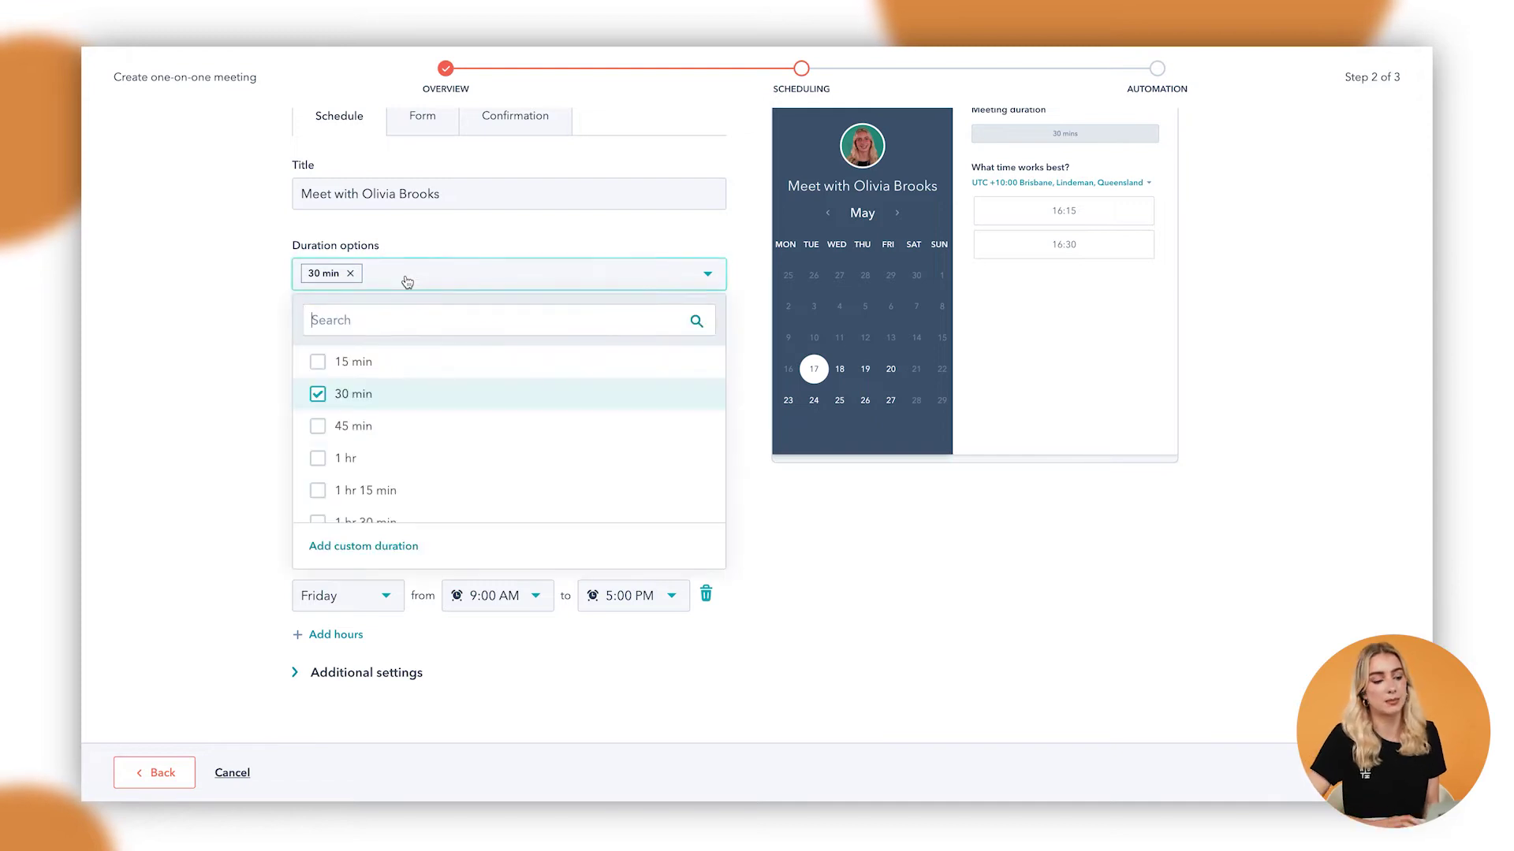
pyautogui.click(386, 461)
pyautogui.scroll(-2, 383, 462)
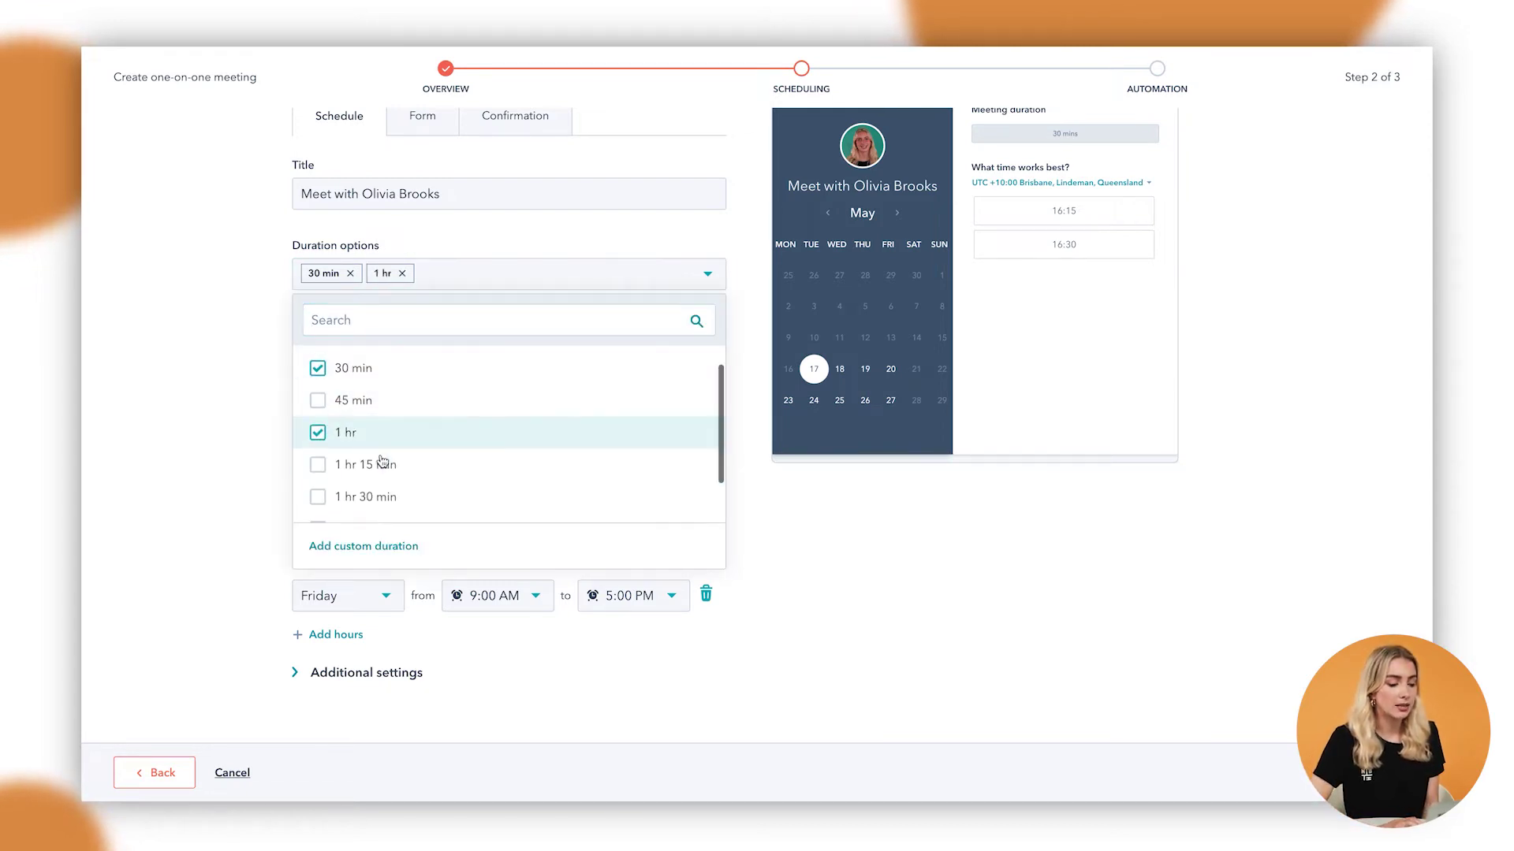
pyautogui.click(380, 460)
pyautogui.click(216, 446)
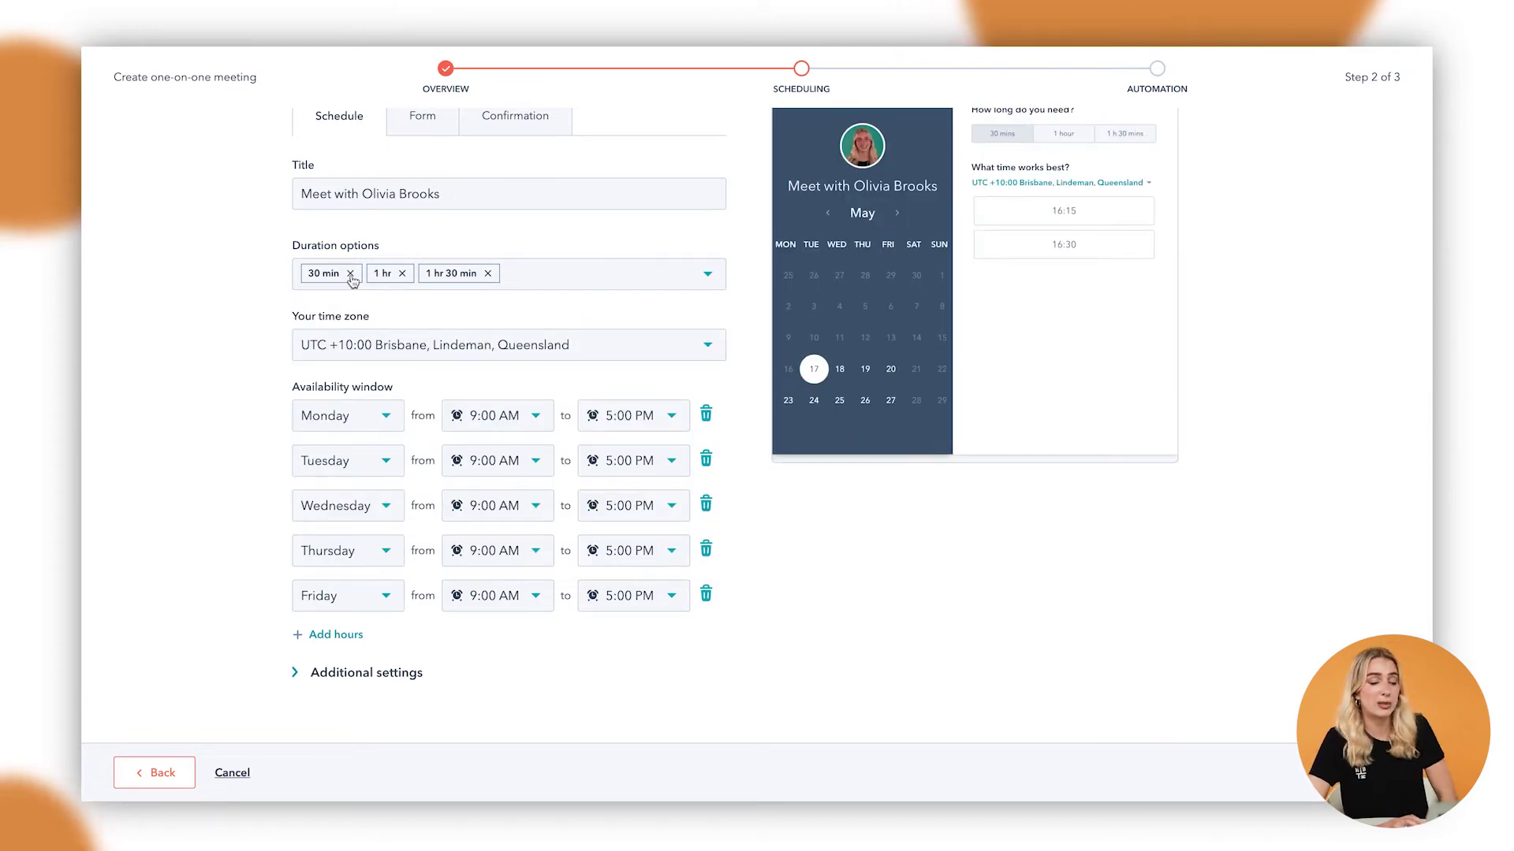
pyautogui.click(350, 273)
pyautogui.click(422, 274)
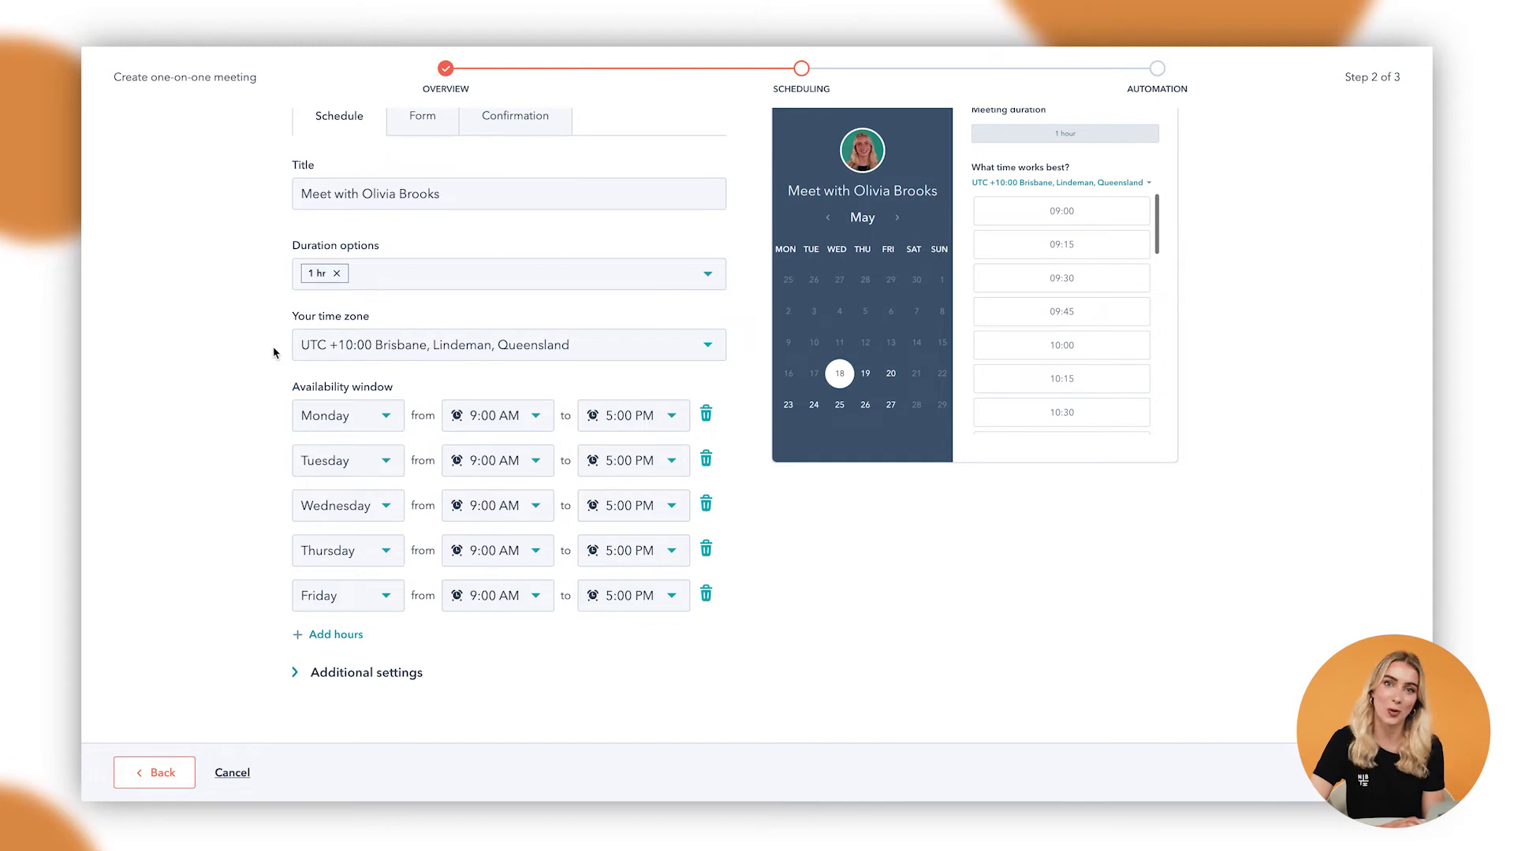
# Remove Monday from availability and make Friday start at 12:00 PM instead of 9:00 AM.
pyautogui.scroll(-1, 232, 440)
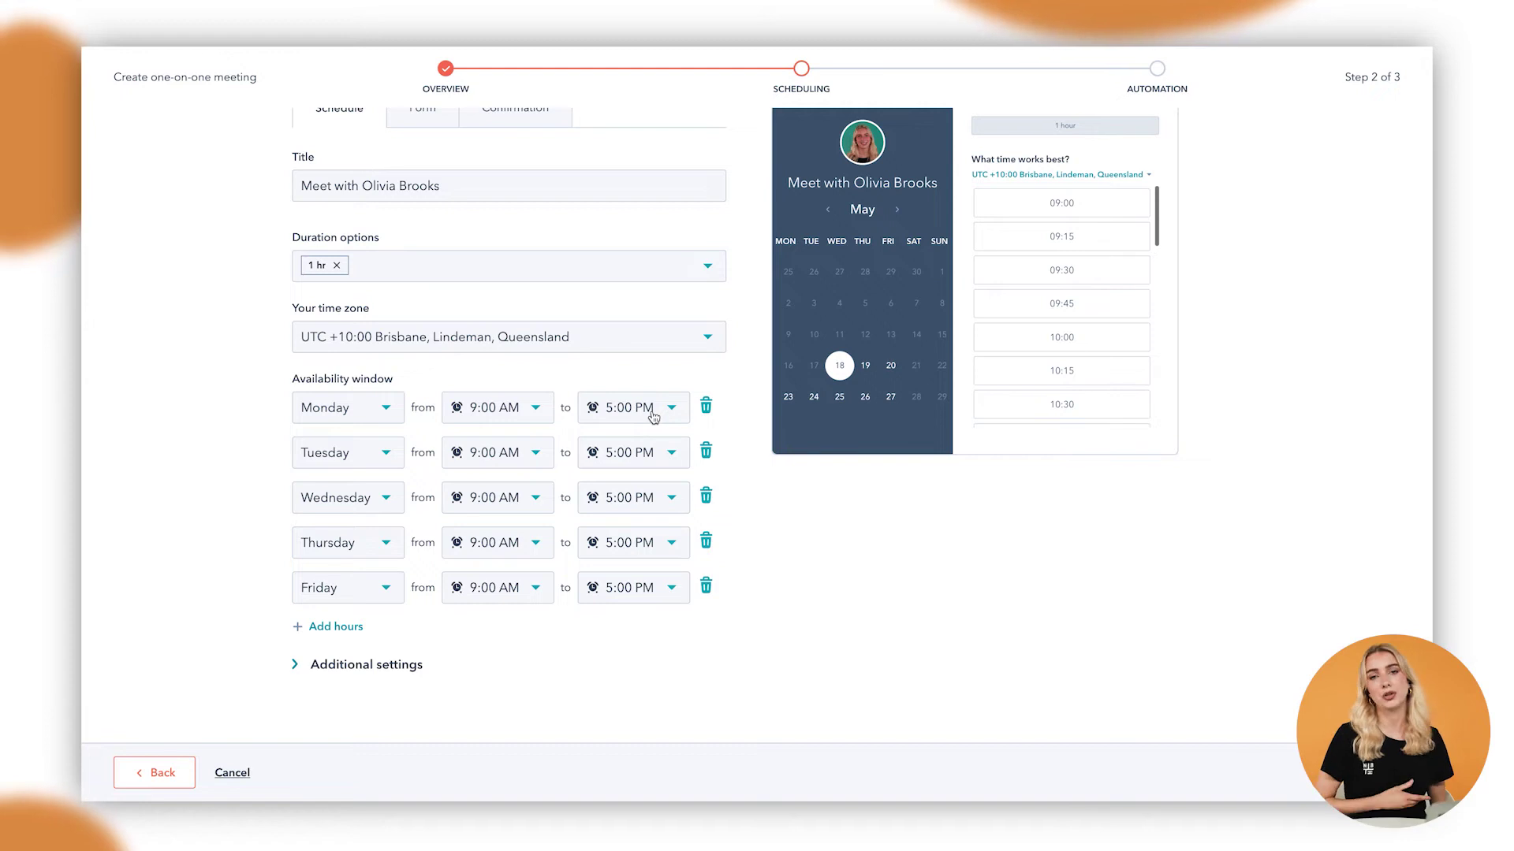
pyautogui.click(706, 407)
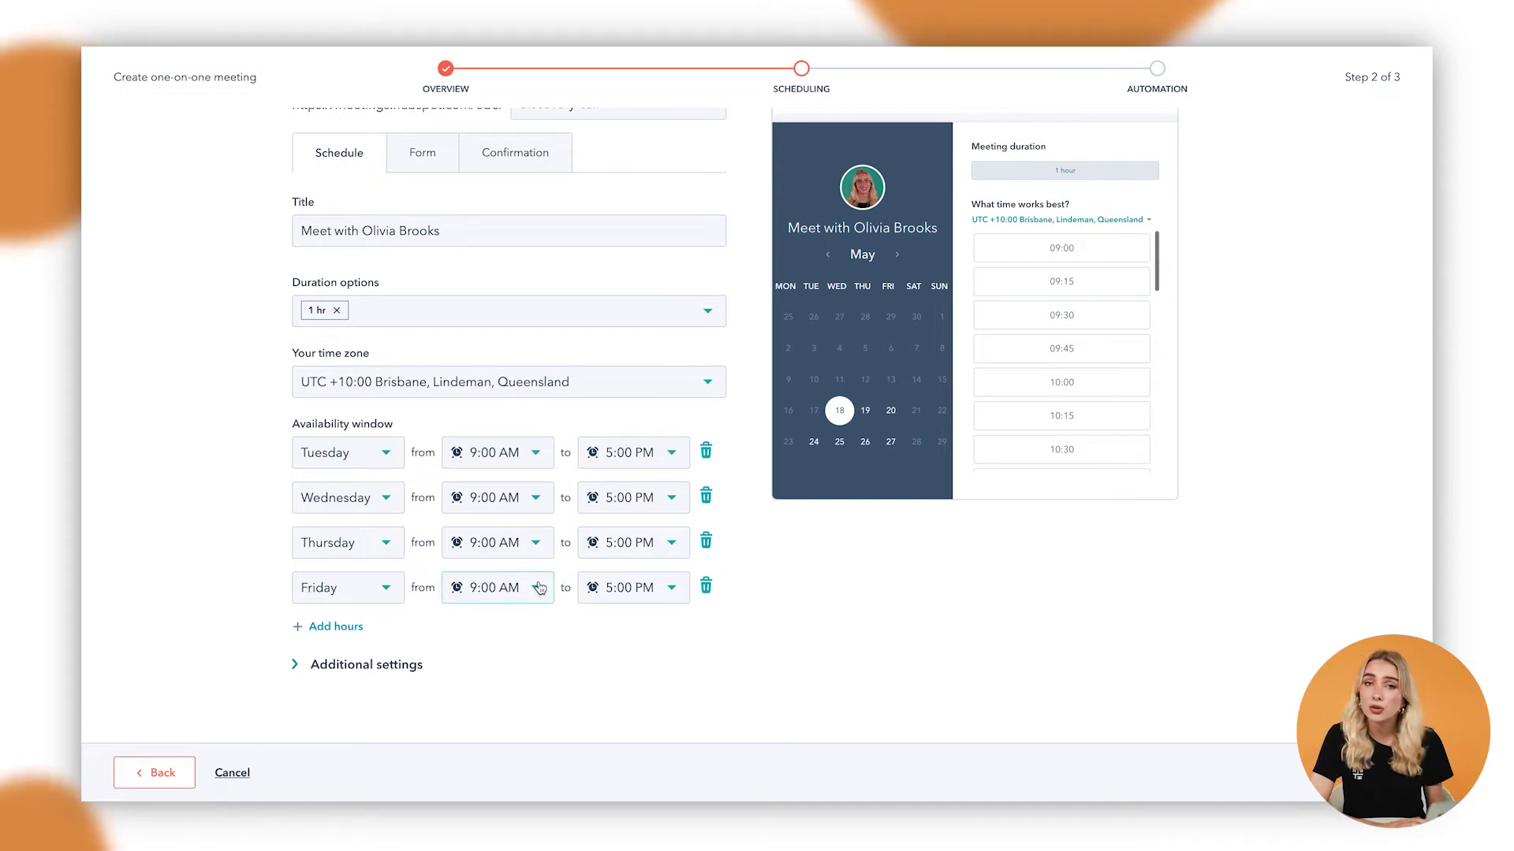
pyautogui.click(539, 588)
pyautogui.scroll(-5, 503, 479)
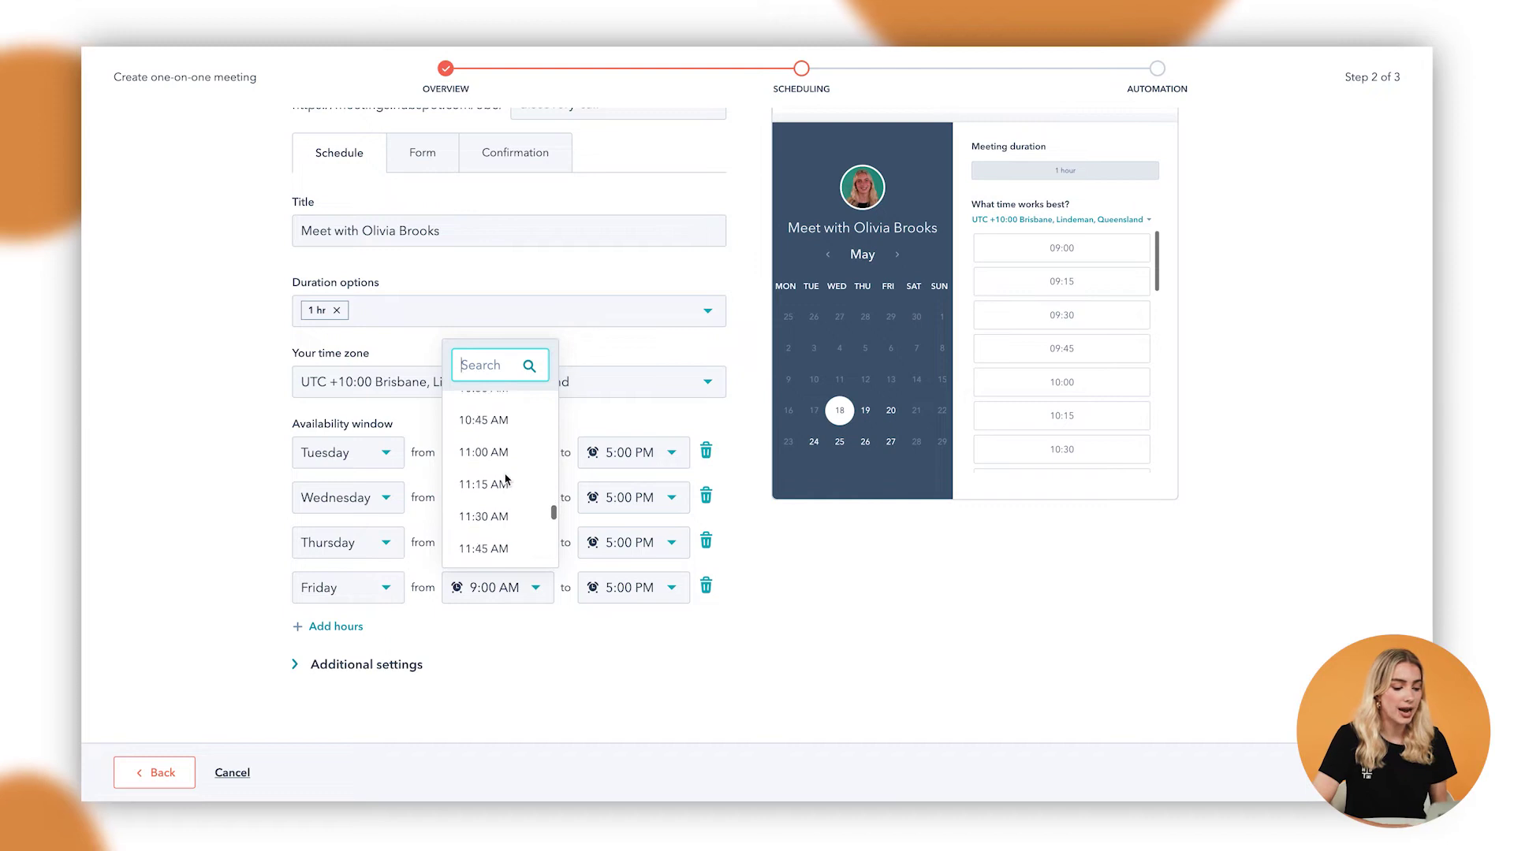
pyautogui.scroll(-1, 505, 479)
pyautogui.click(507, 530)
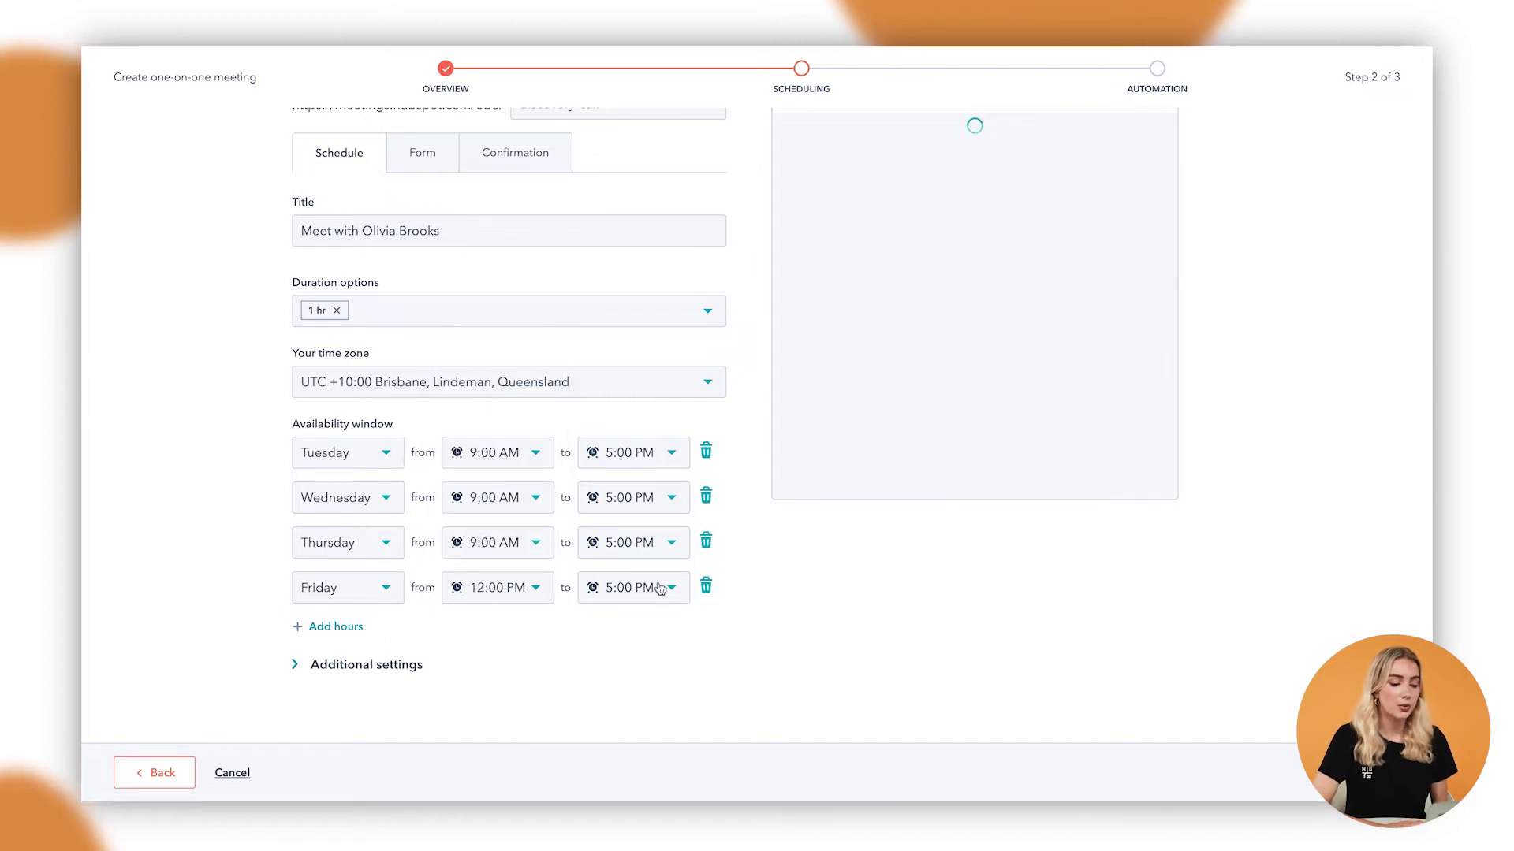
# Expand Additional settings and set the minimum notice time to 7 days.
pyautogui.click(394, 665)
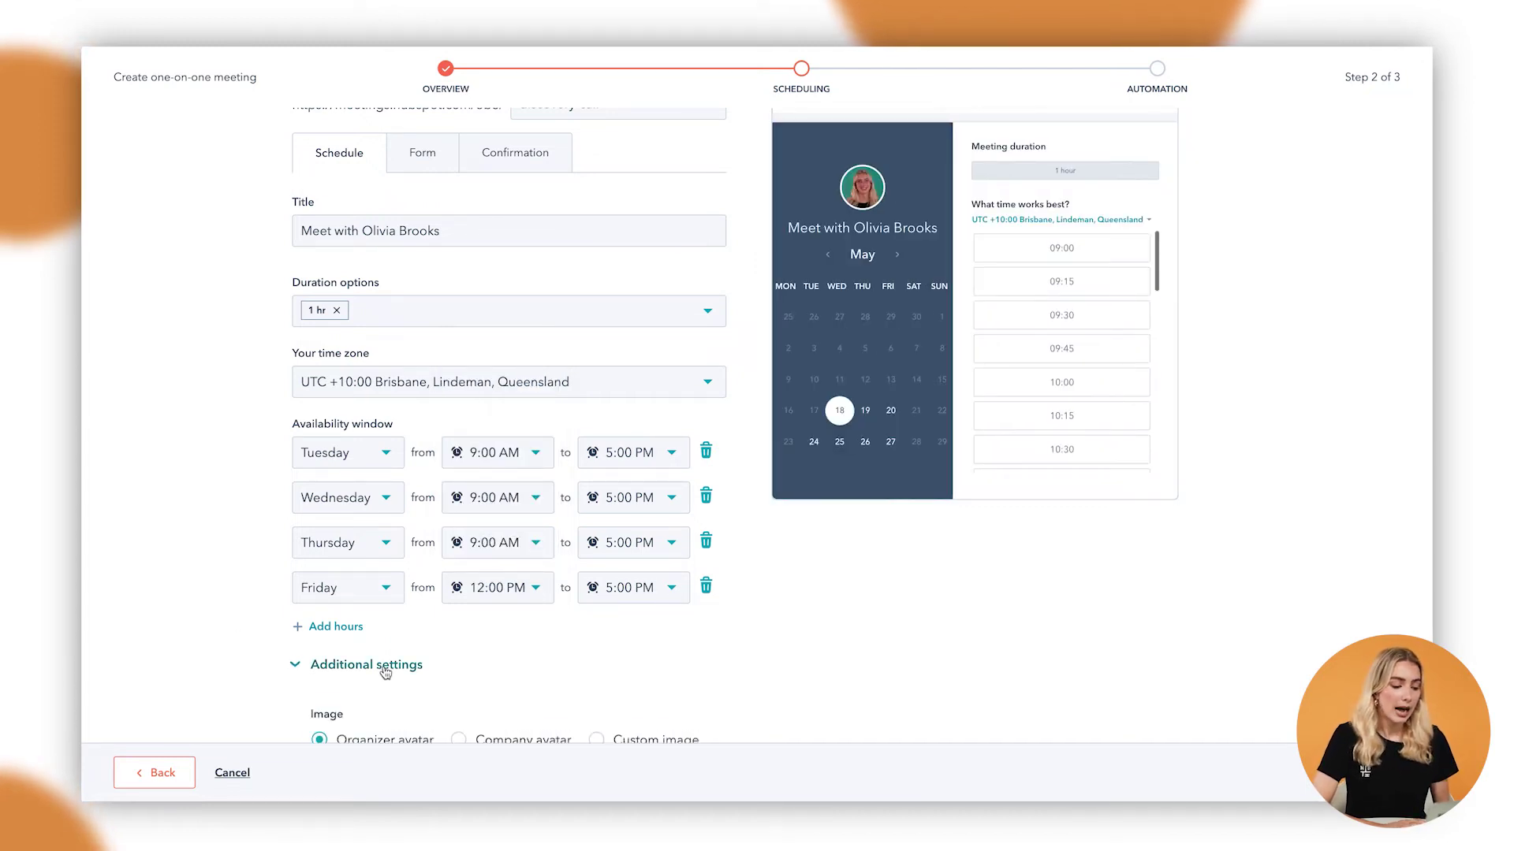
pyautogui.scroll(-4, 385, 671)
pyautogui.scroll(-2, 386, 671)
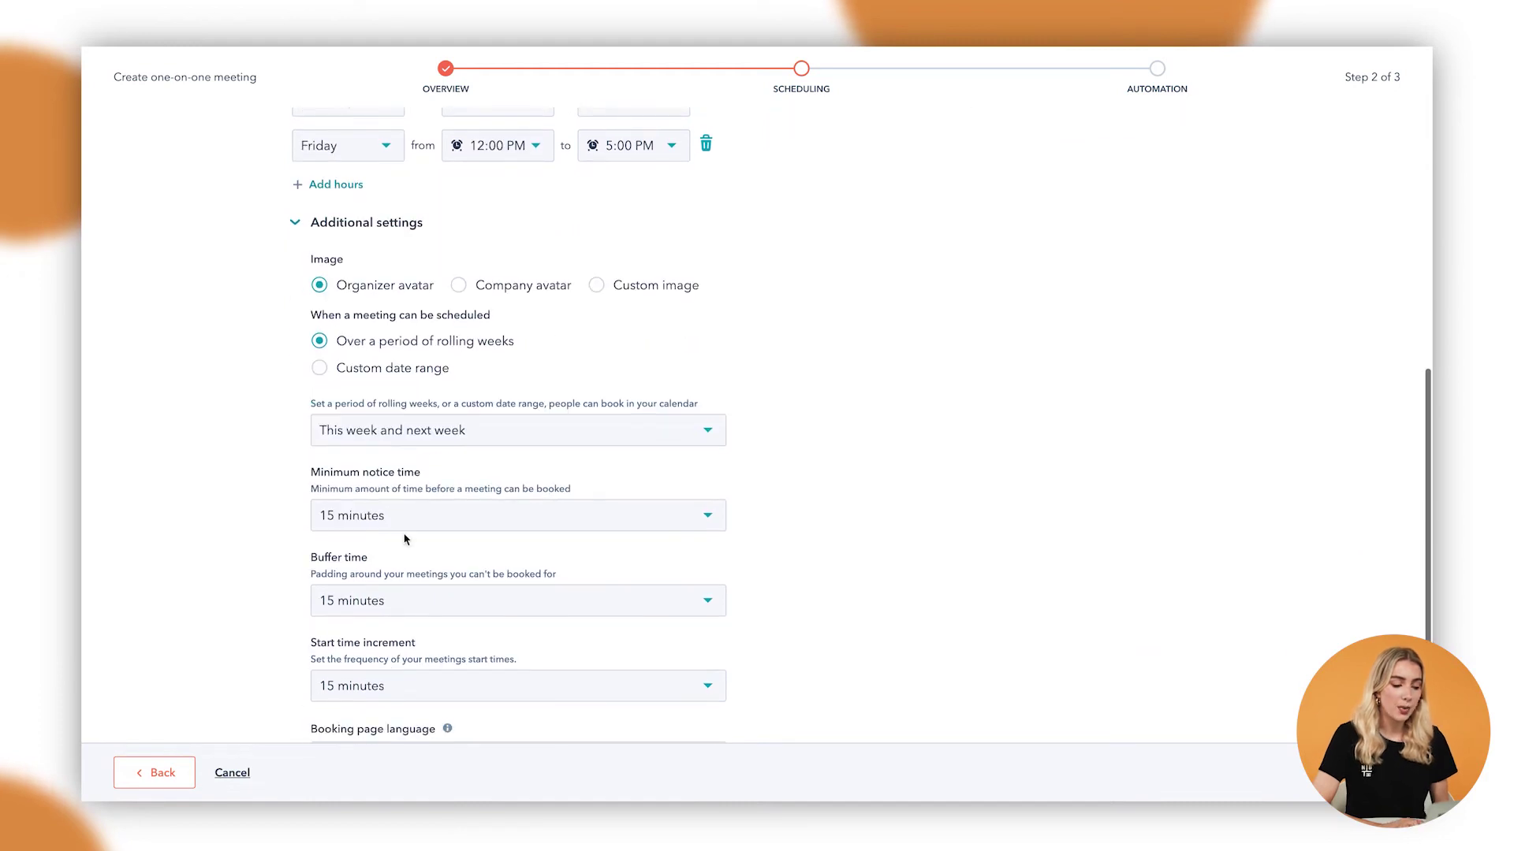
pyautogui.scroll(-3, 391, 473)
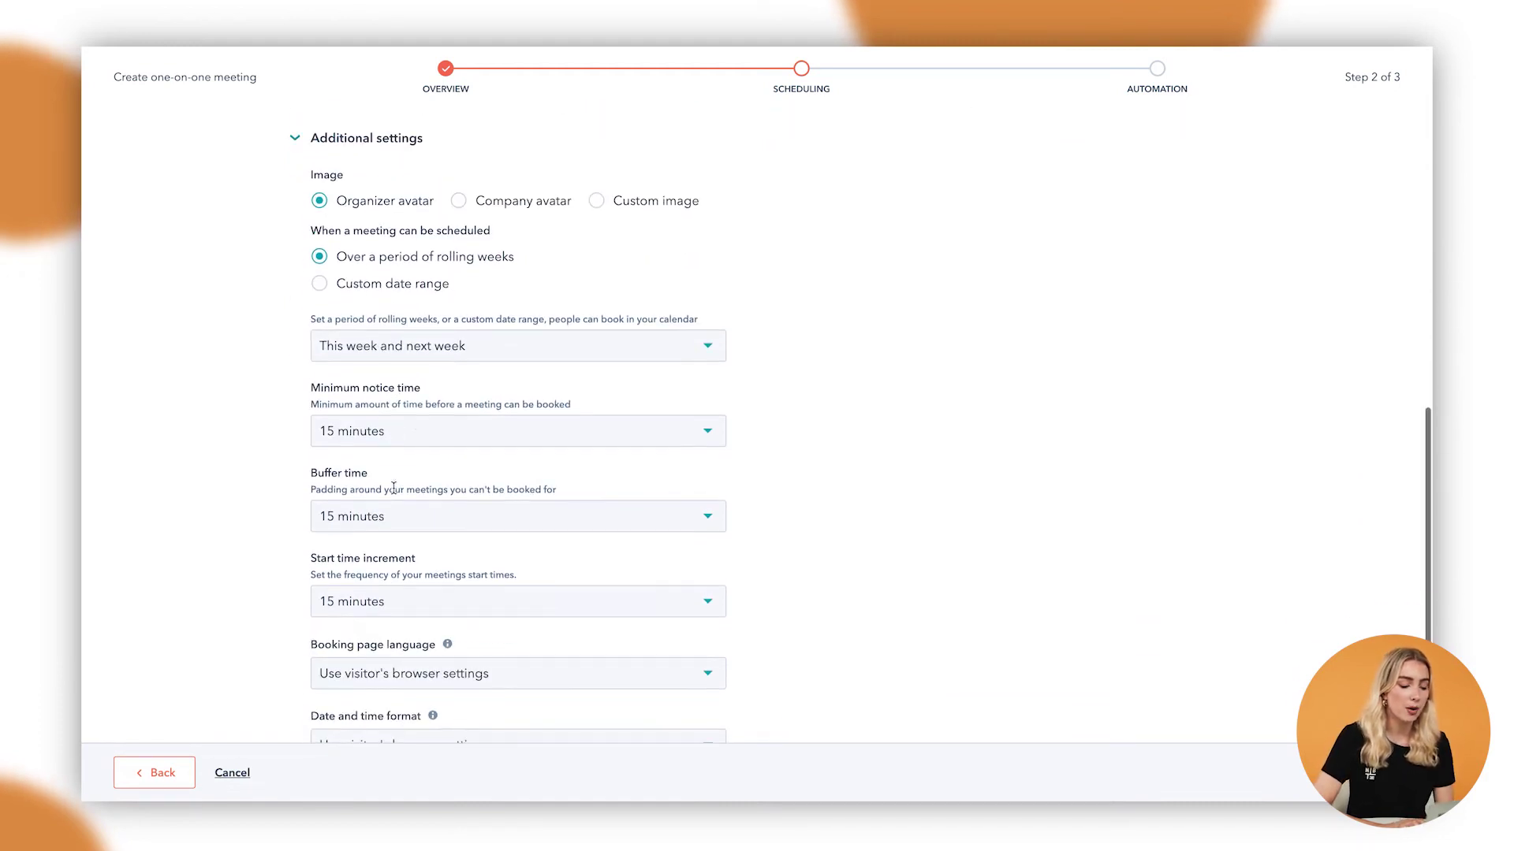
pyautogui.click(401, 445)
pyautogui.scroll(-4, 430, 639)
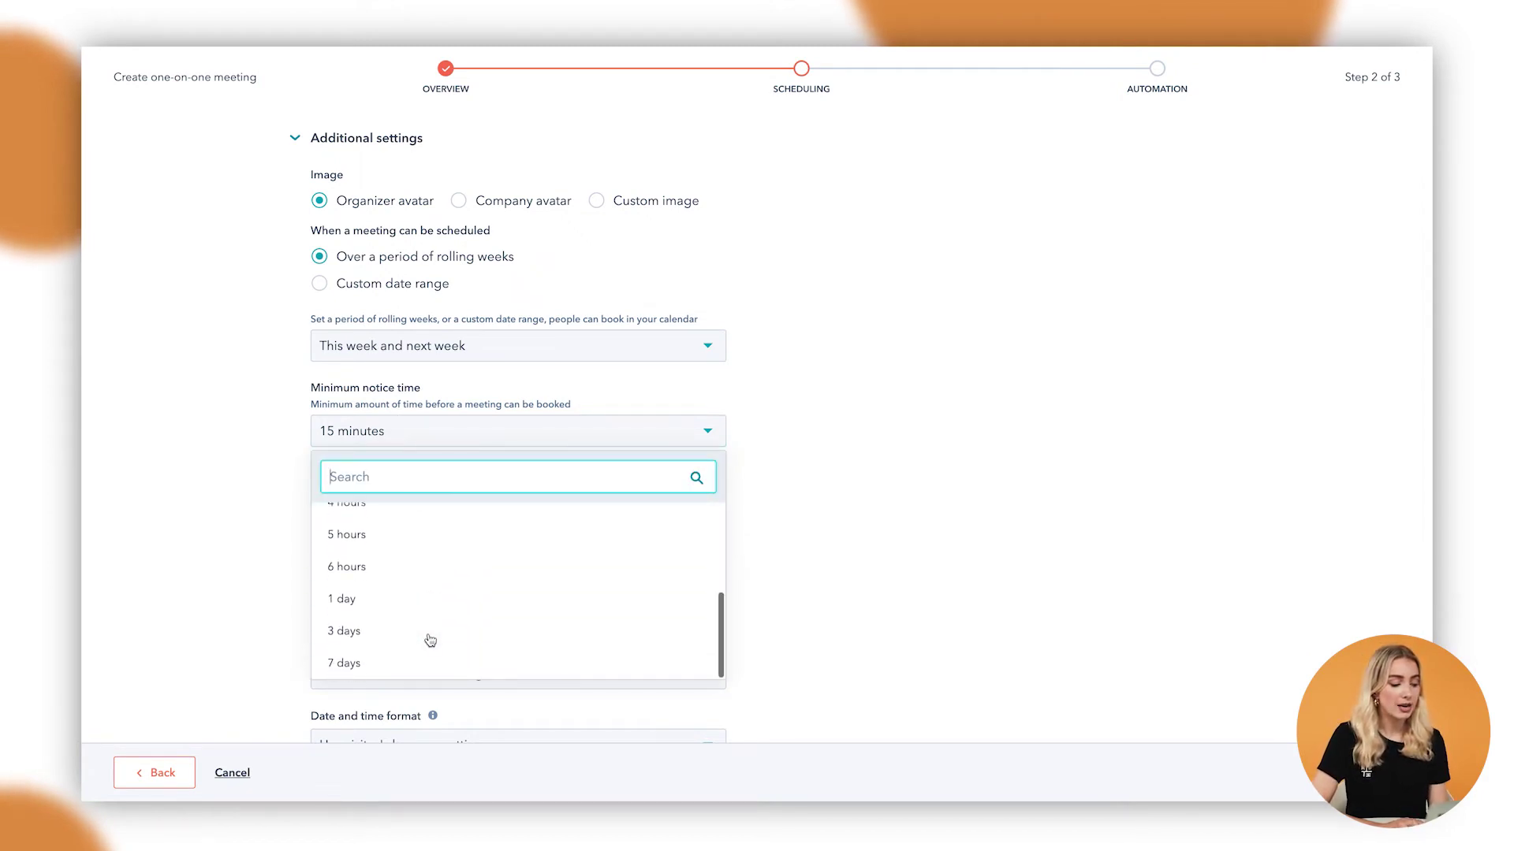
pyautogui.click(381, 663)
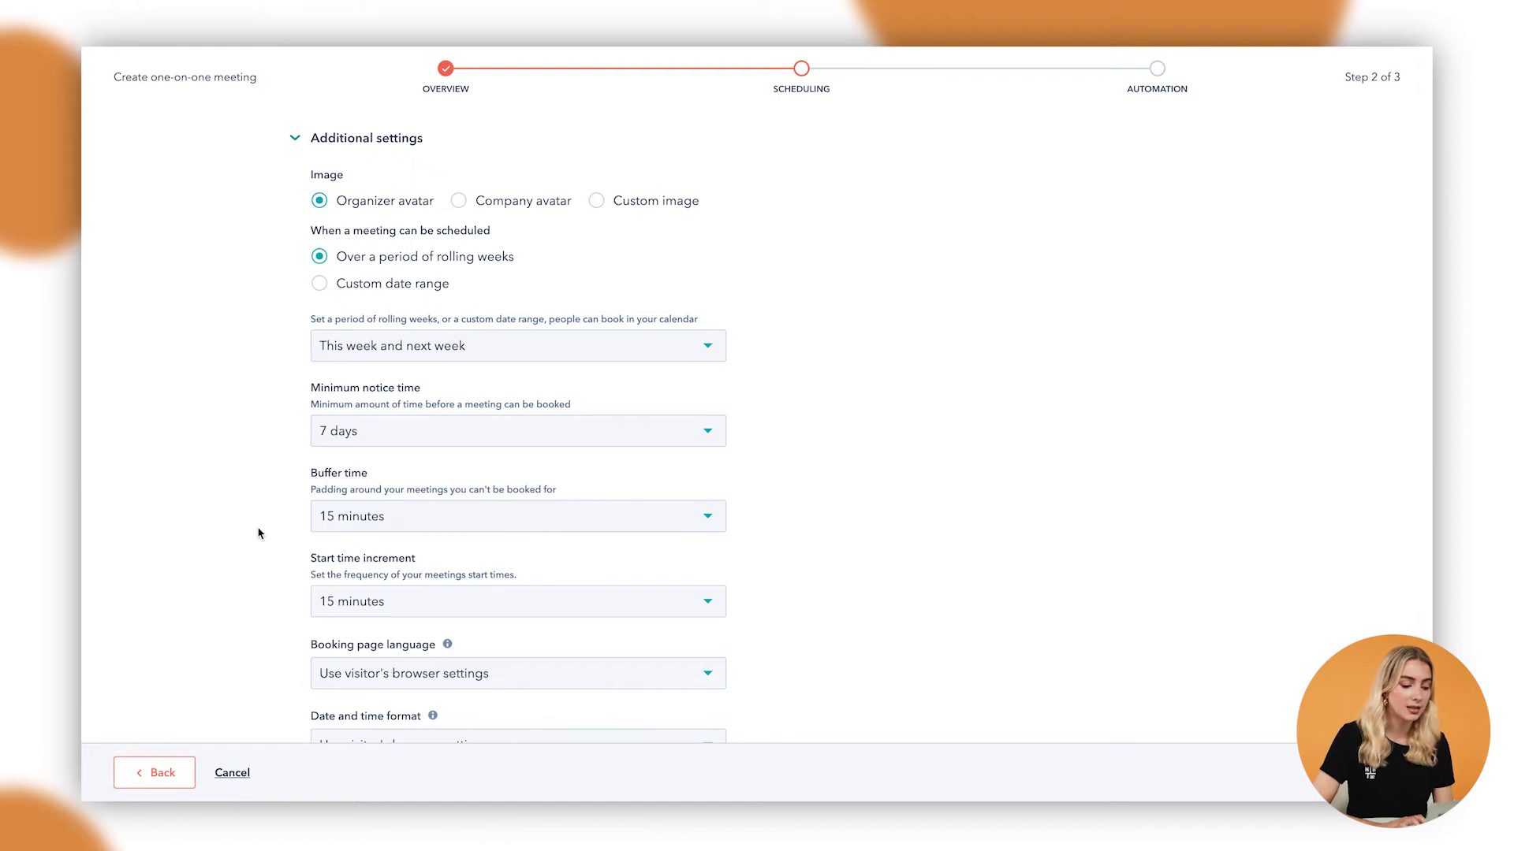
pyautogui.scroll(-2, 258, 534)
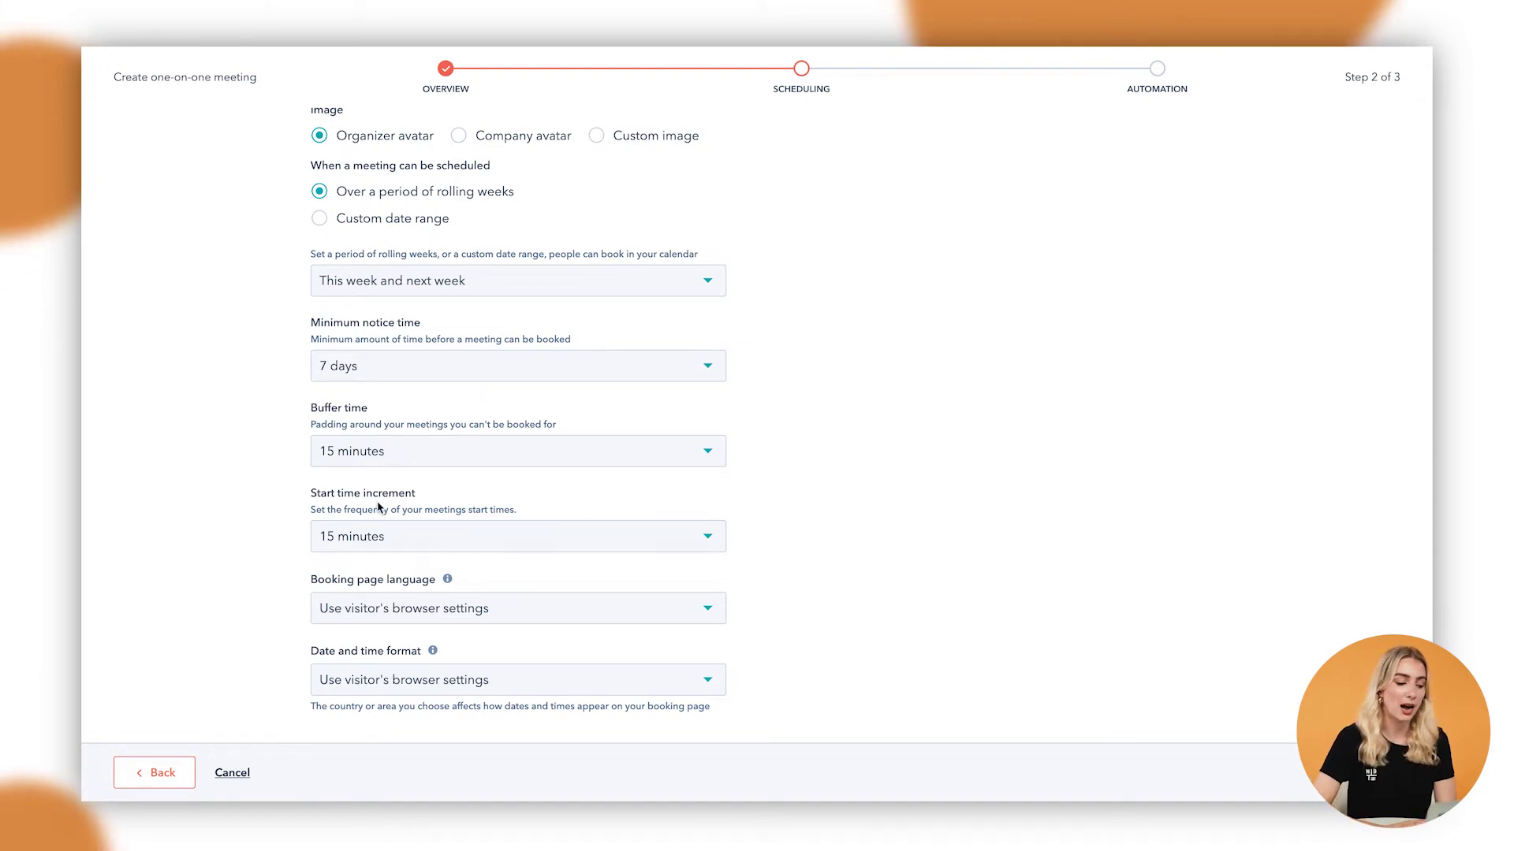
pyautogui.scroll(-1, 703, 294)
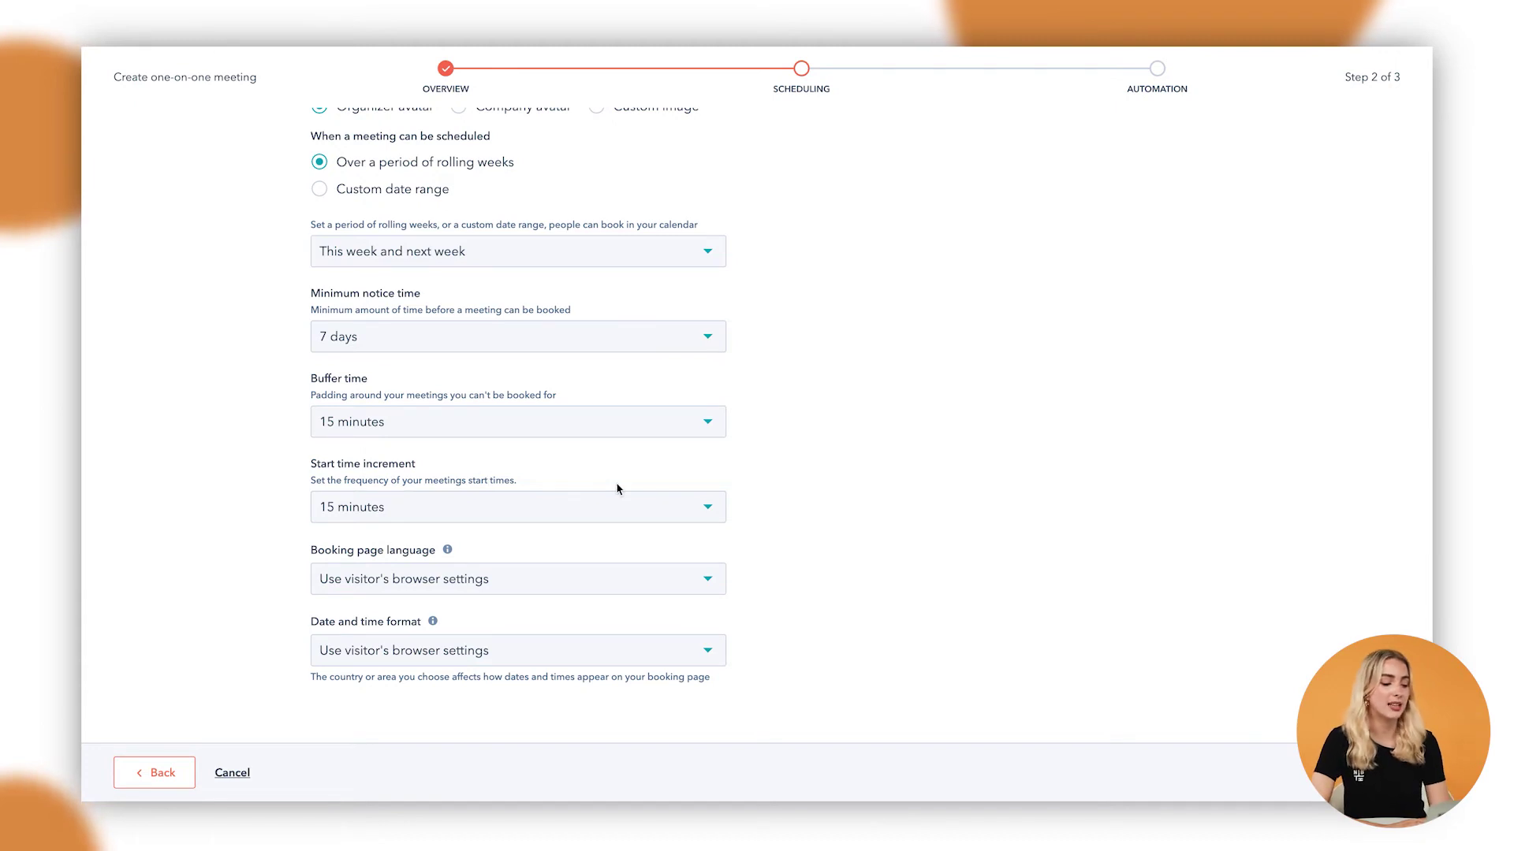
pyautogui.scroll(5, 849, 358)
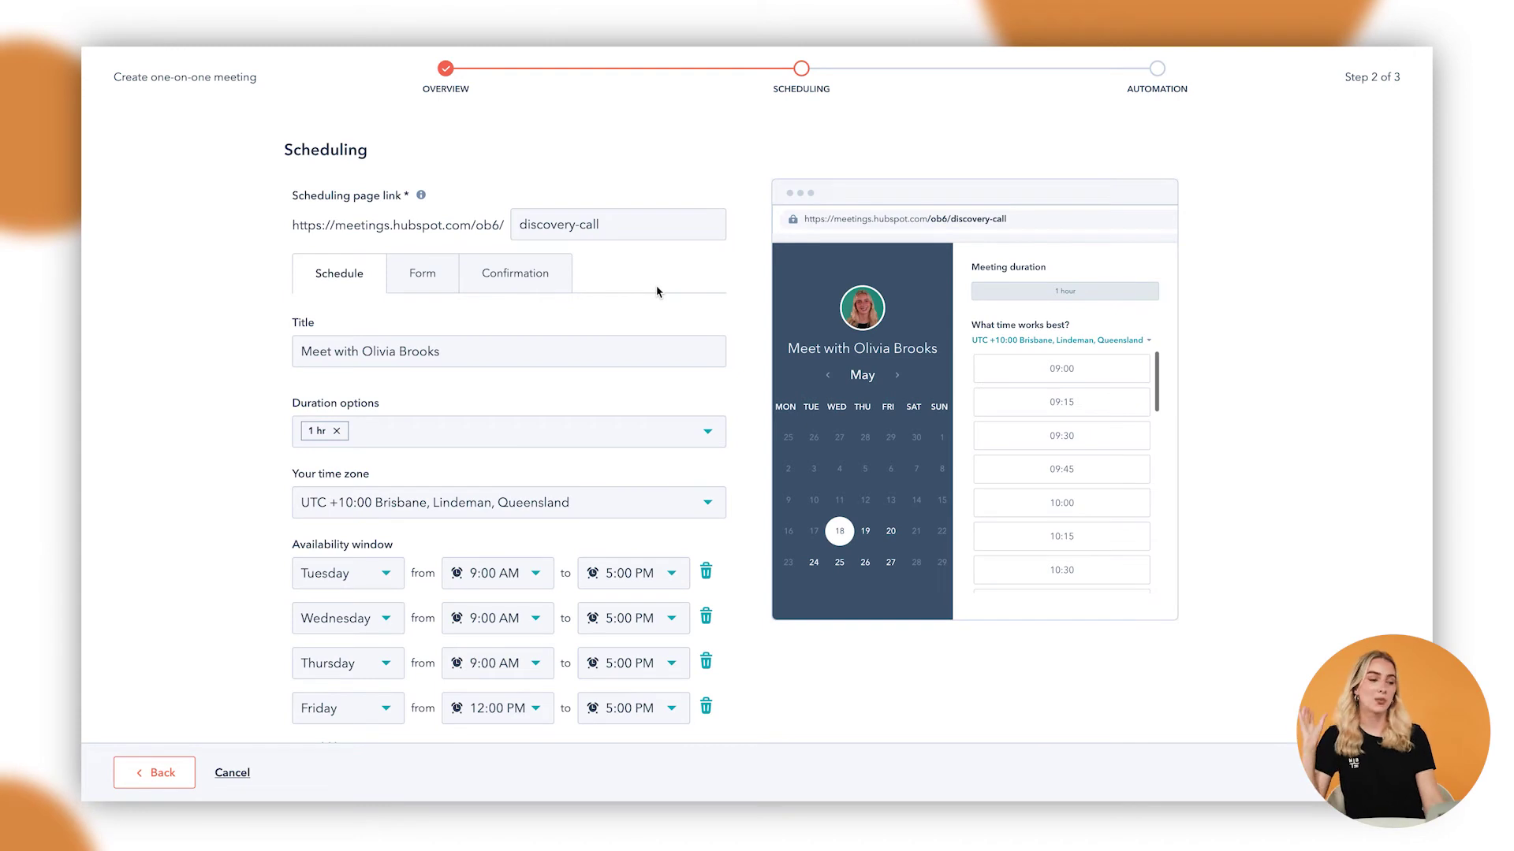
# On the Form tab, add the Company size contact property as a required field.
pyautogui.click(423, 273)
pyautogui.scroll(-3, 631, 343)
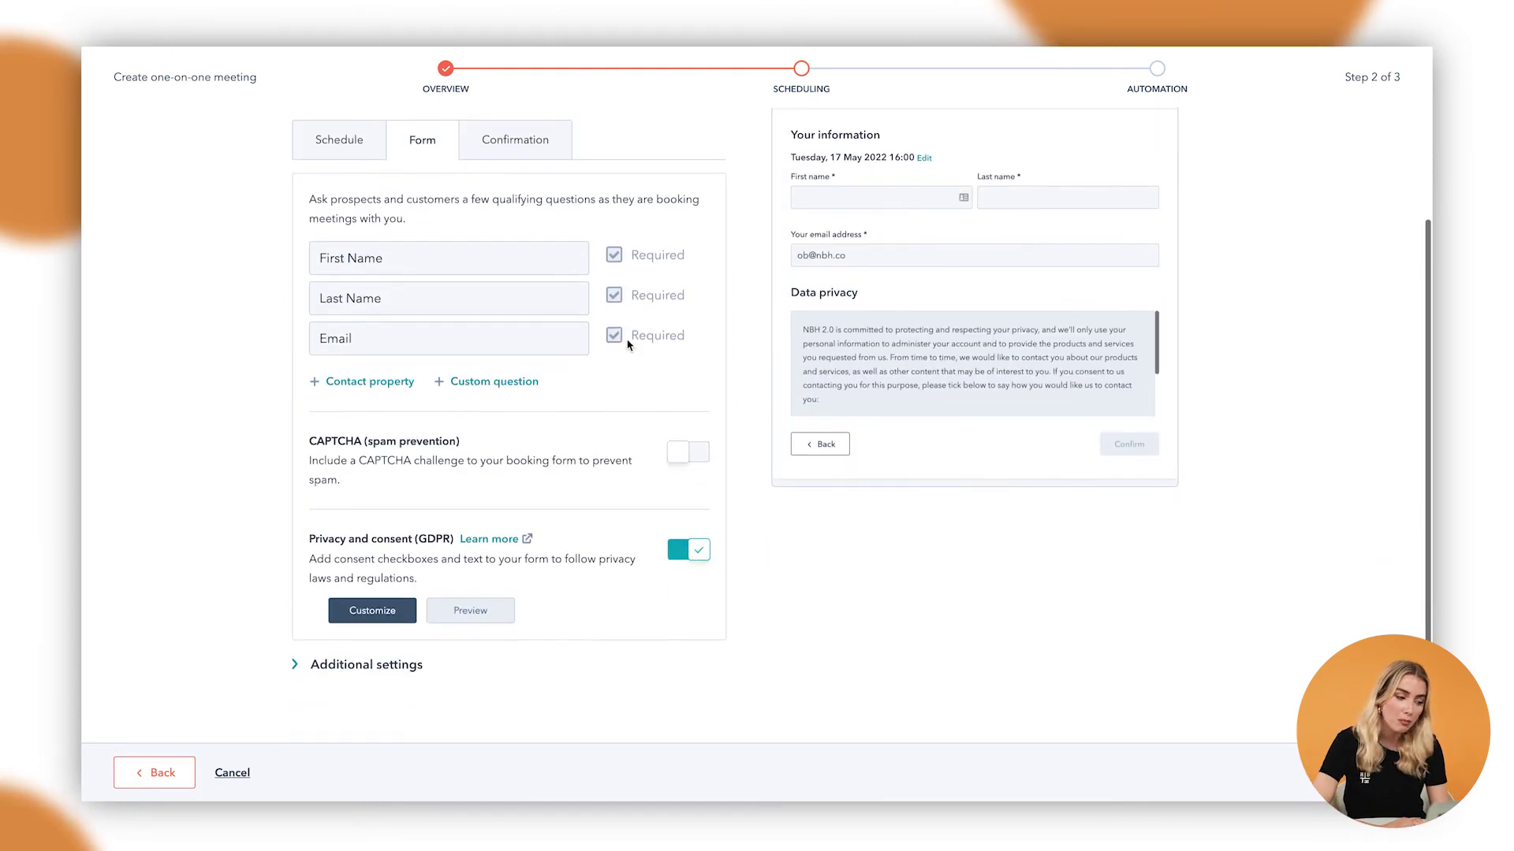
pyautogui.scroll(2, 628, 344)
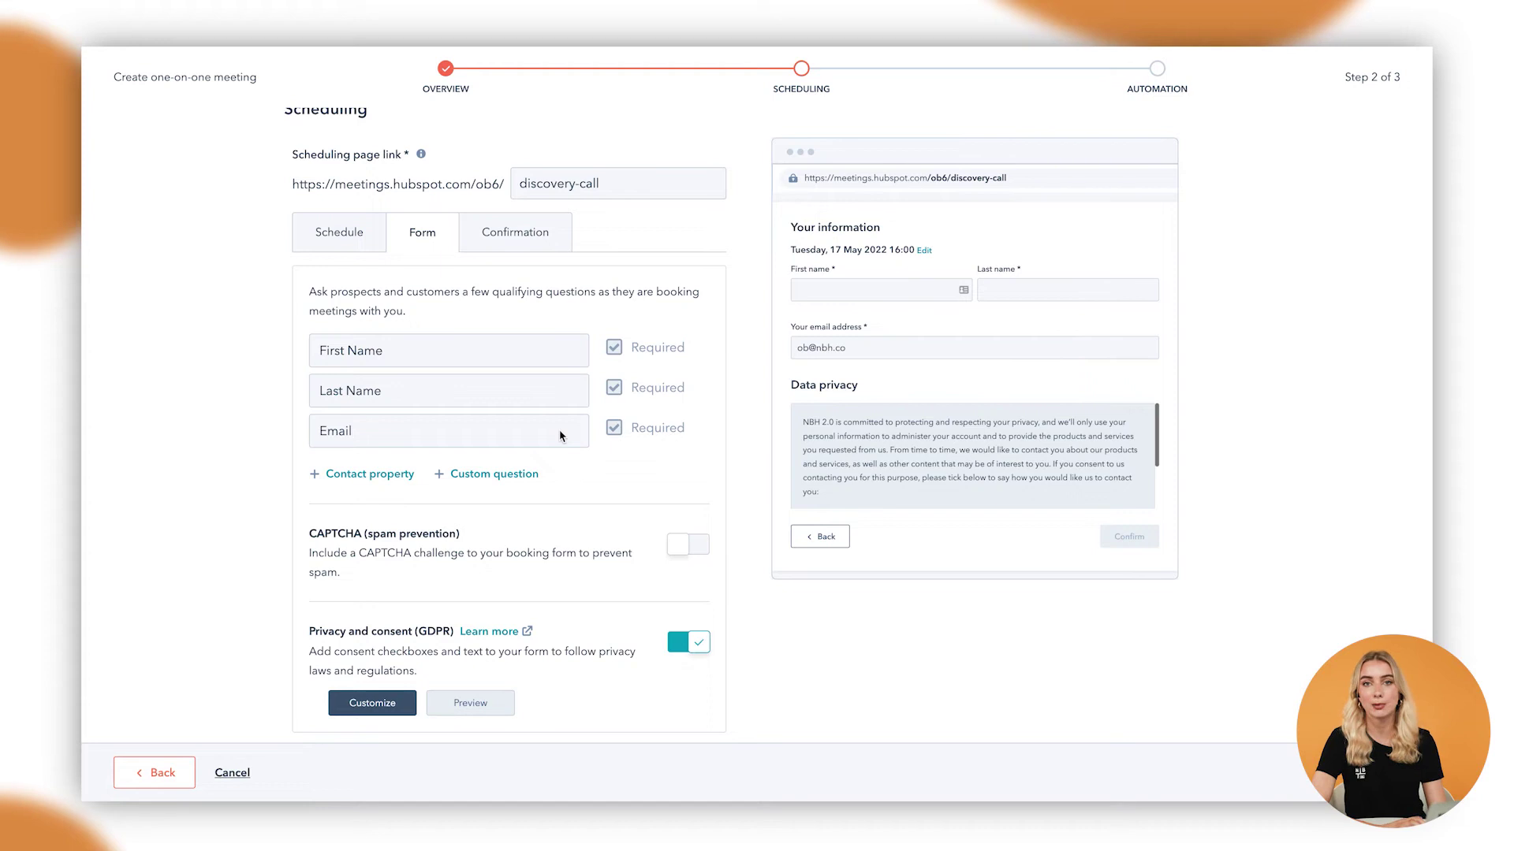
pyautogui.click(382, 475)
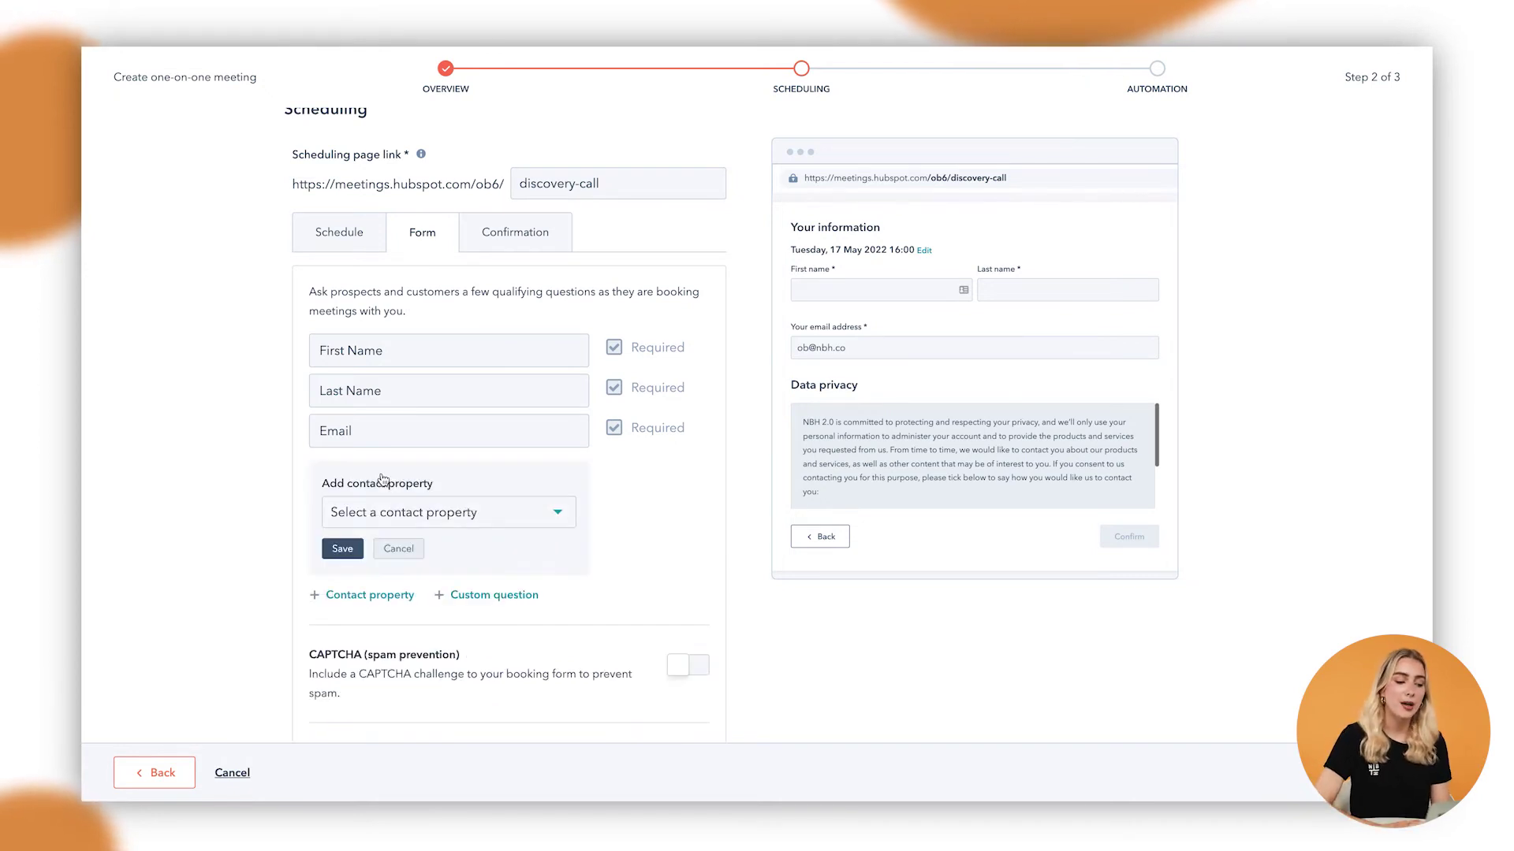
pyautogui.click(446, 514)
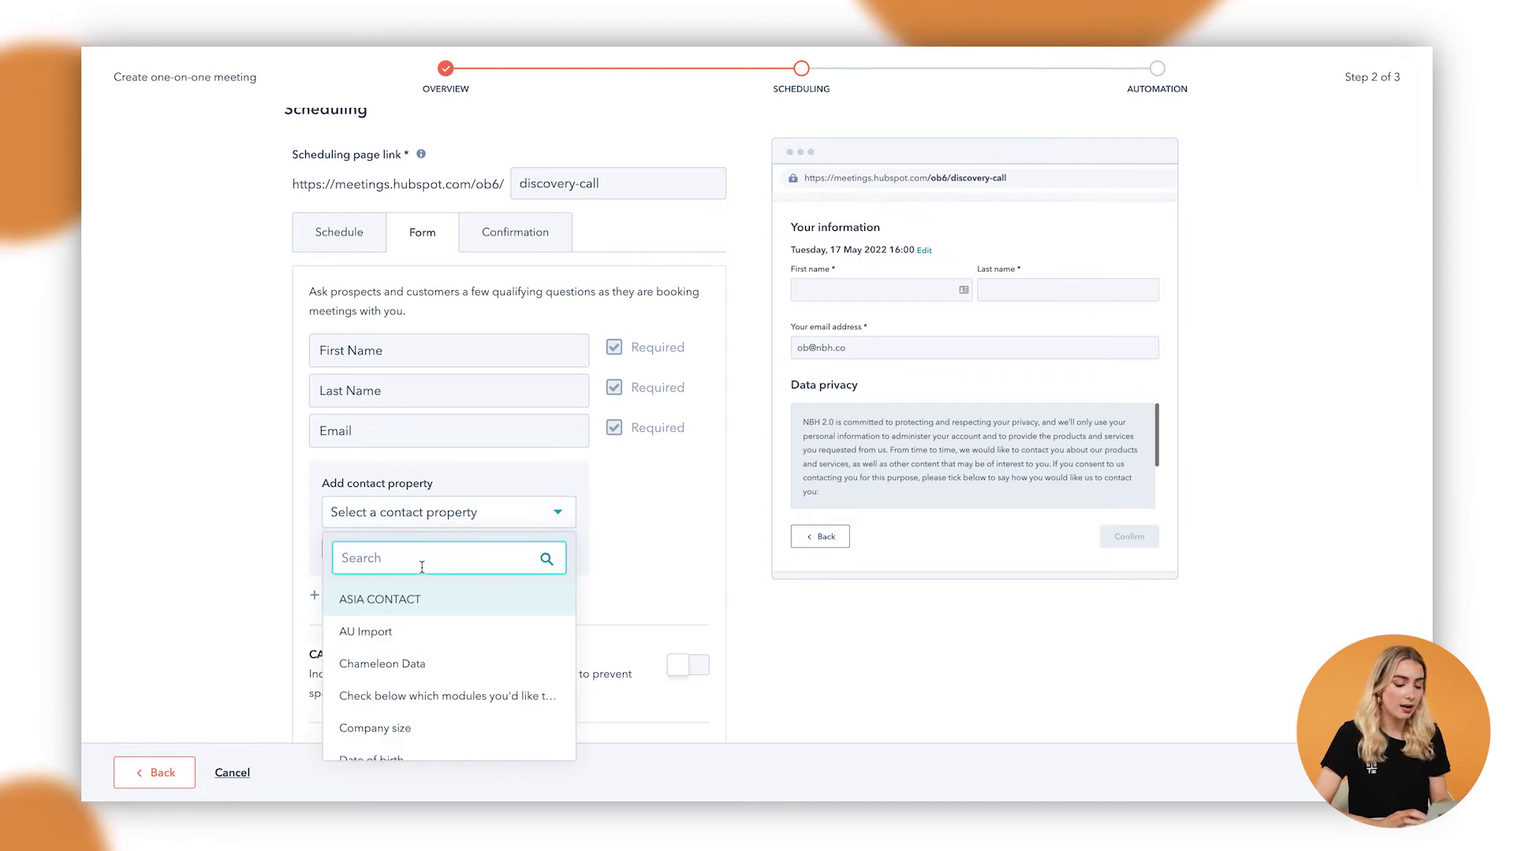
pyautogui.write('compa')
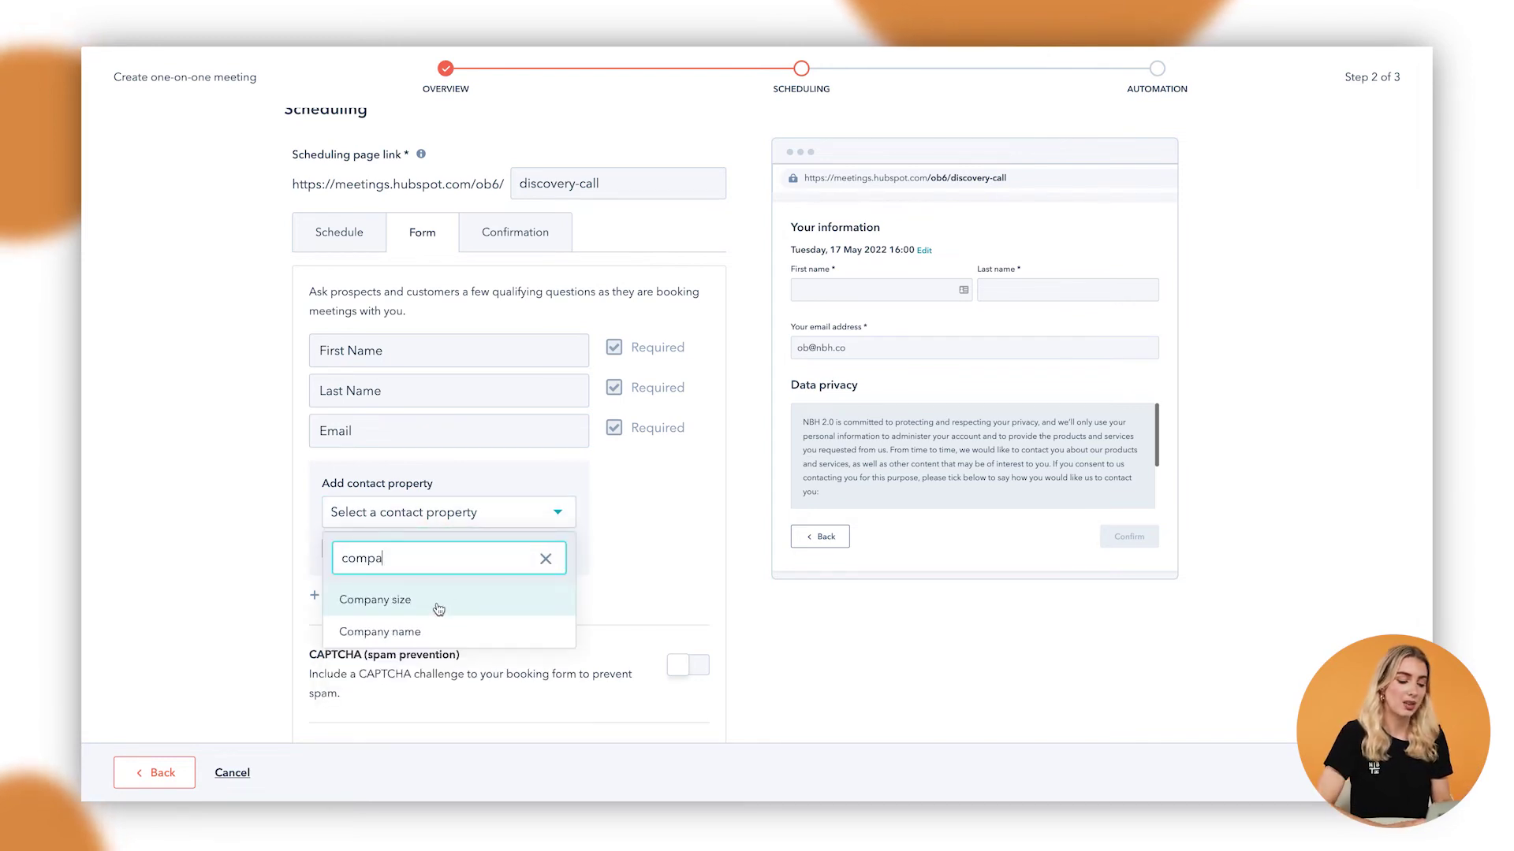
pyautogui.click(438, 609)
pyautogui.click(343, 547)
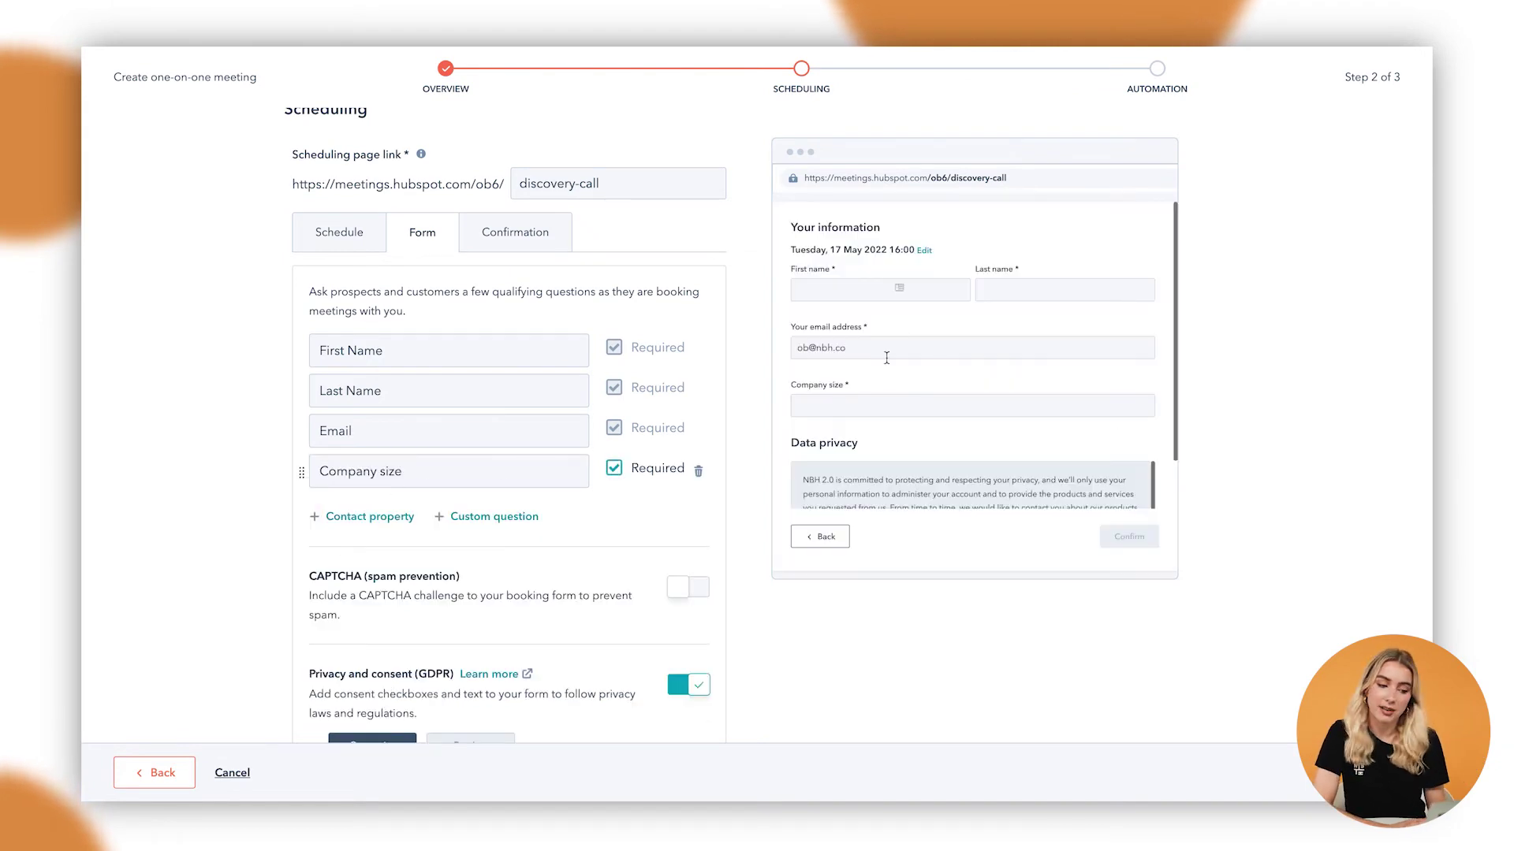
pyautogui.scroll(-1, 449, 544)
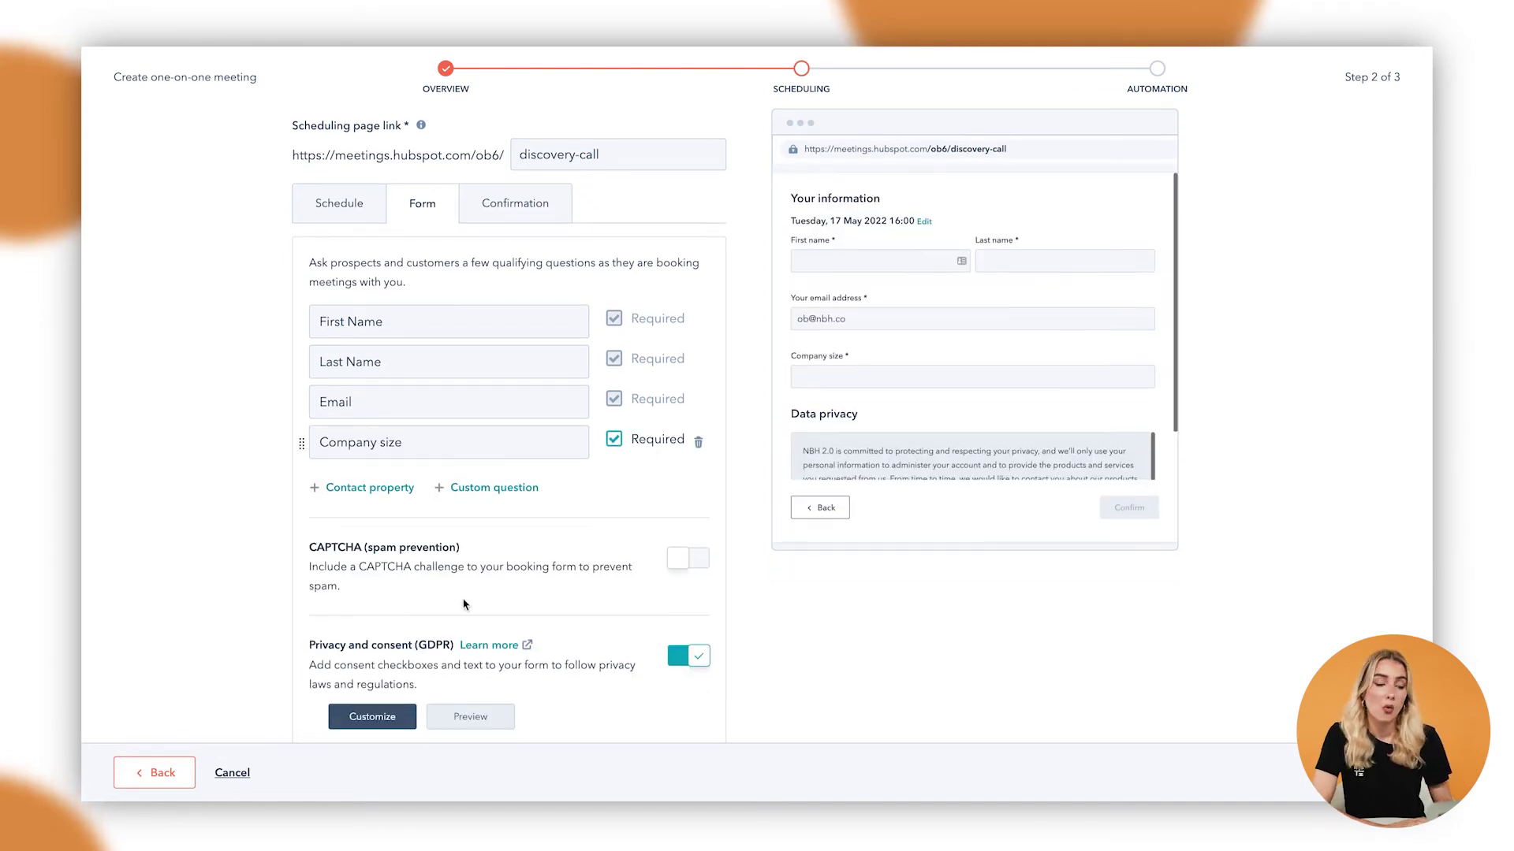
# Start a custom question and cancel it, leaving the form without one.
pyautogui.click(512, 490)
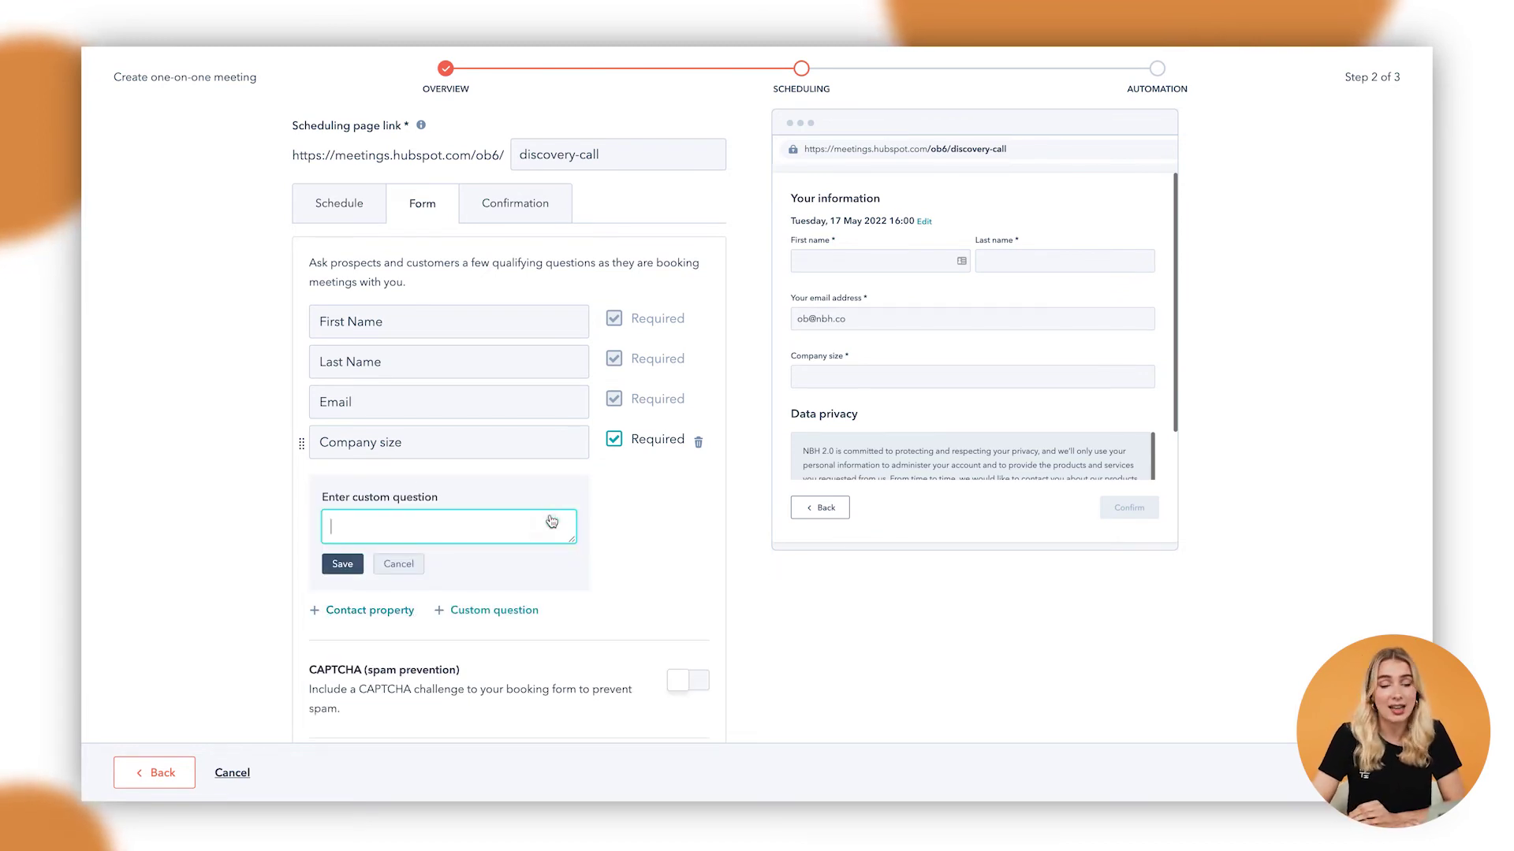
pyautogui.click(395, 565)
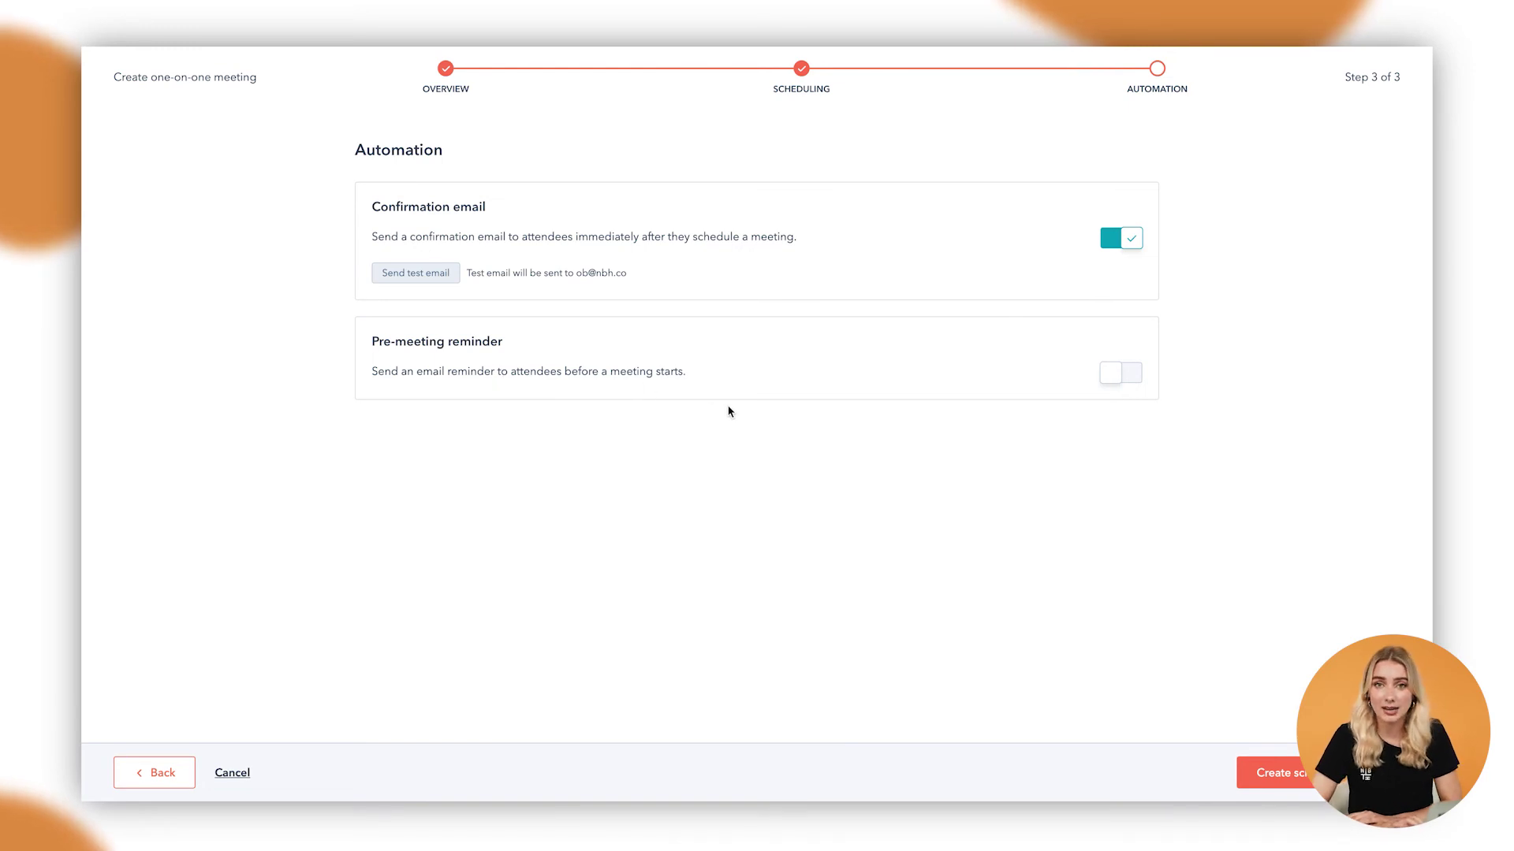
# Turn on the pre-meeting reminder email, timed 1 hour before the meeting.
pyautogui.click(1113, 379)
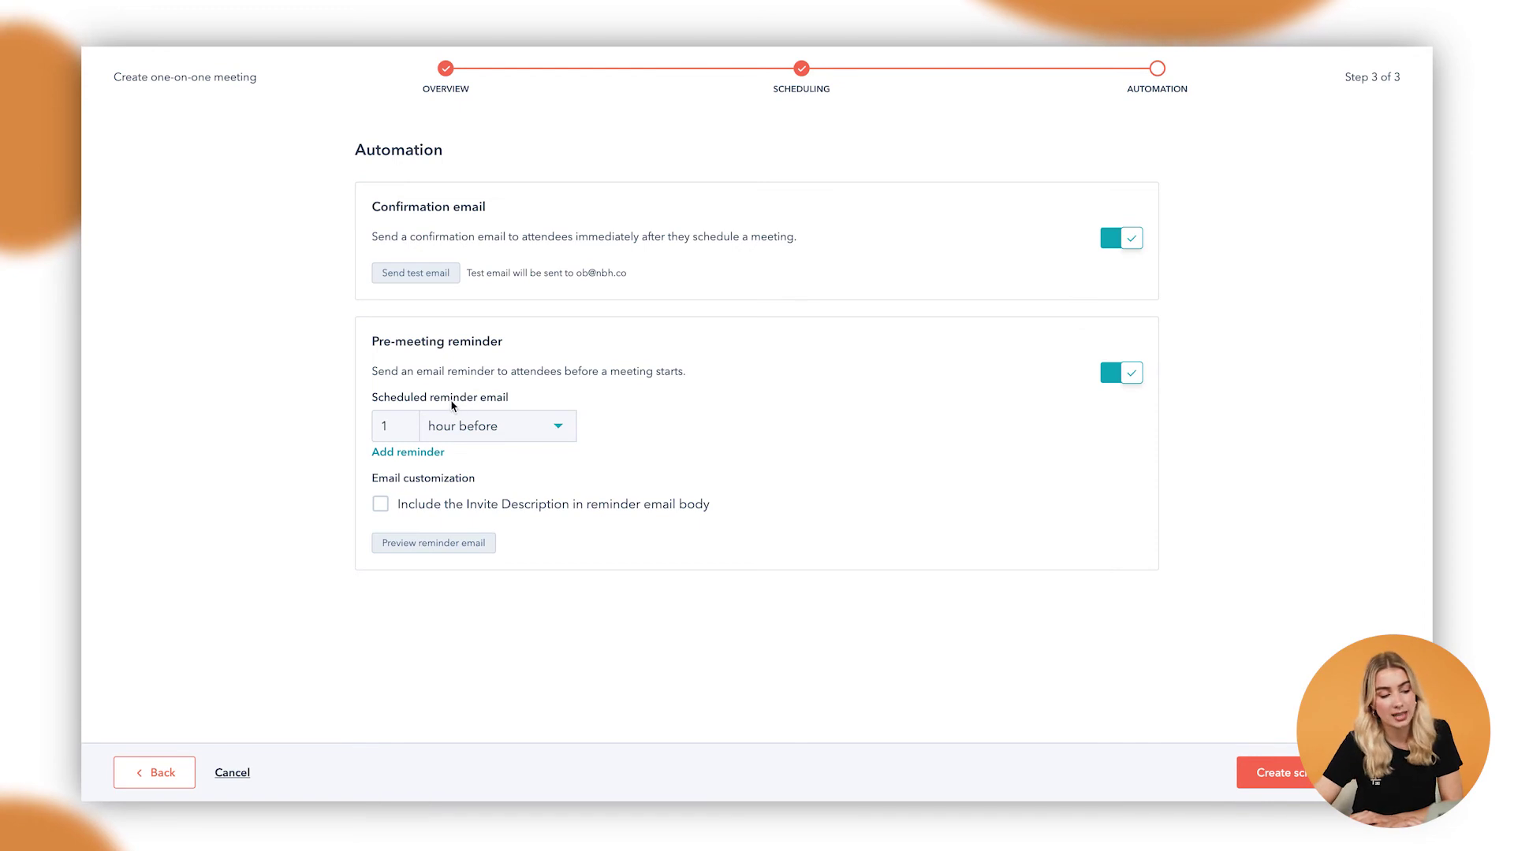
pyautogui.click(504, 437)
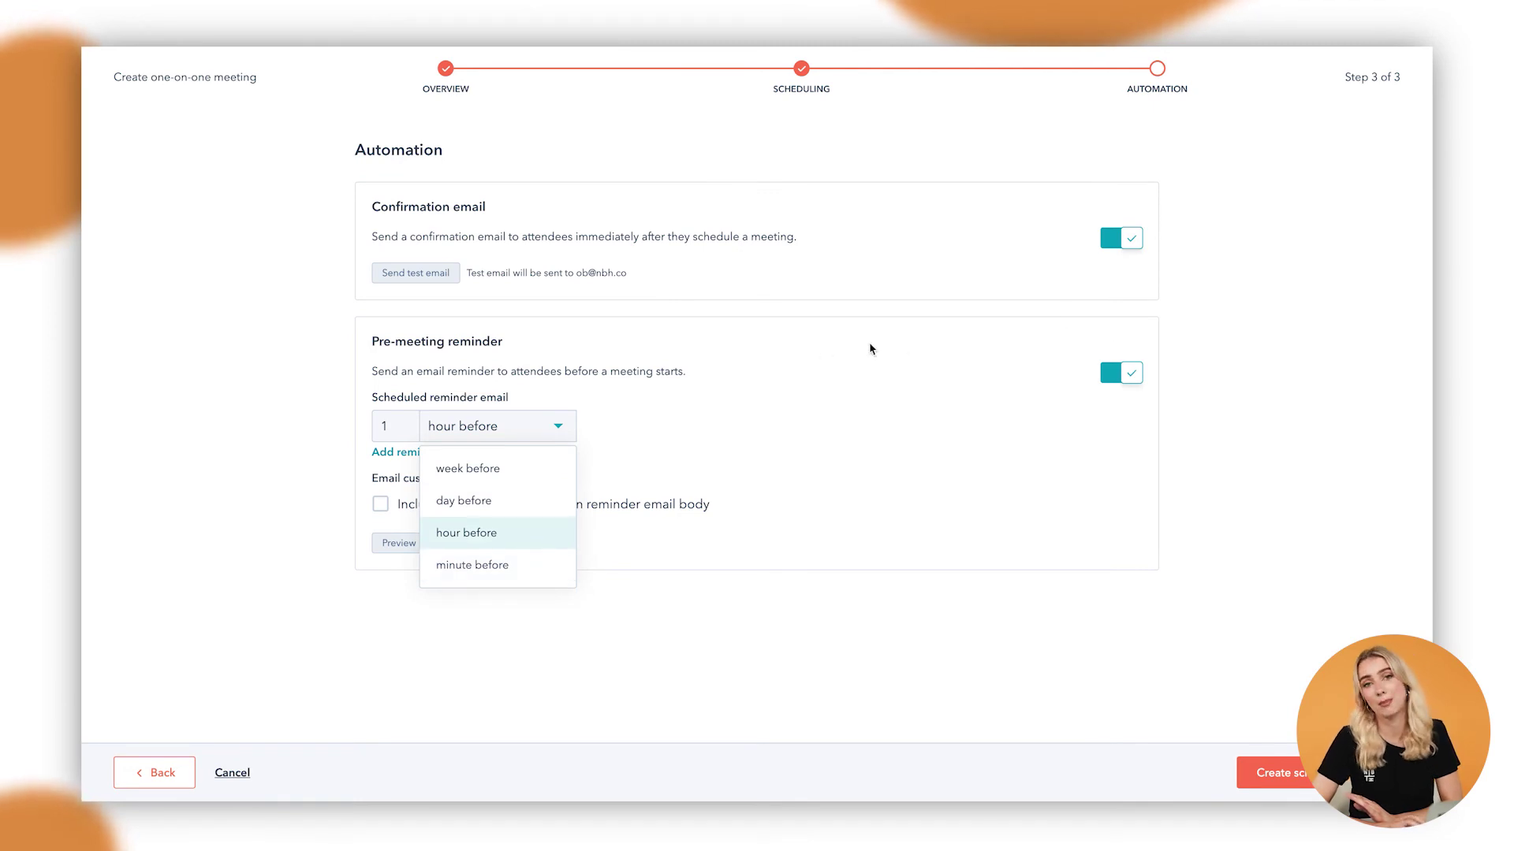
pyautogui.click(909, 341)
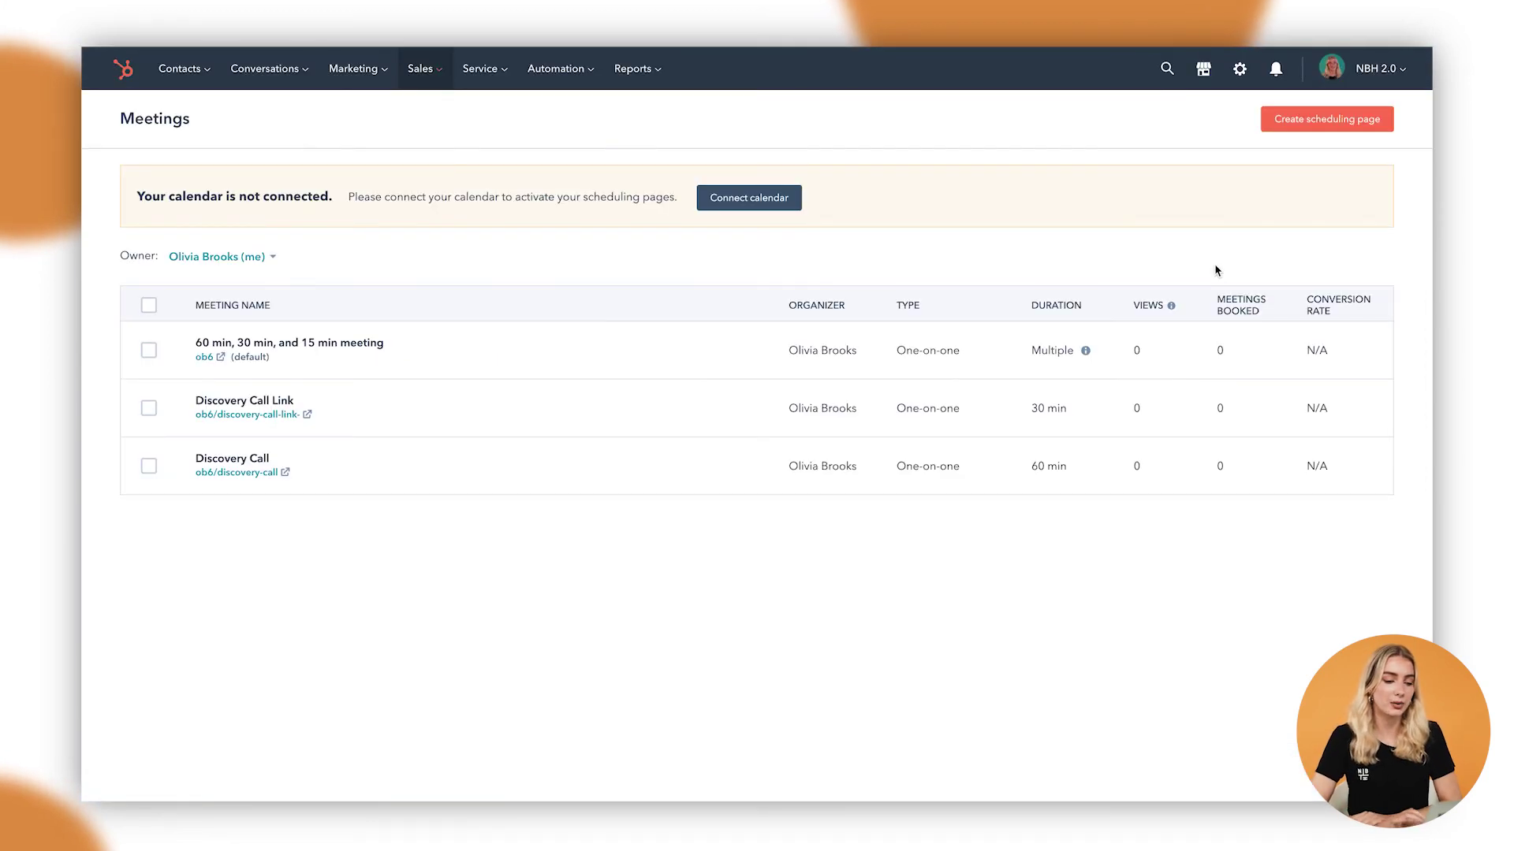
# Try the Friday 27 May 12:45 slot and trigger the required First name warning on the form.
pyautogui.moveTo(451, 335)
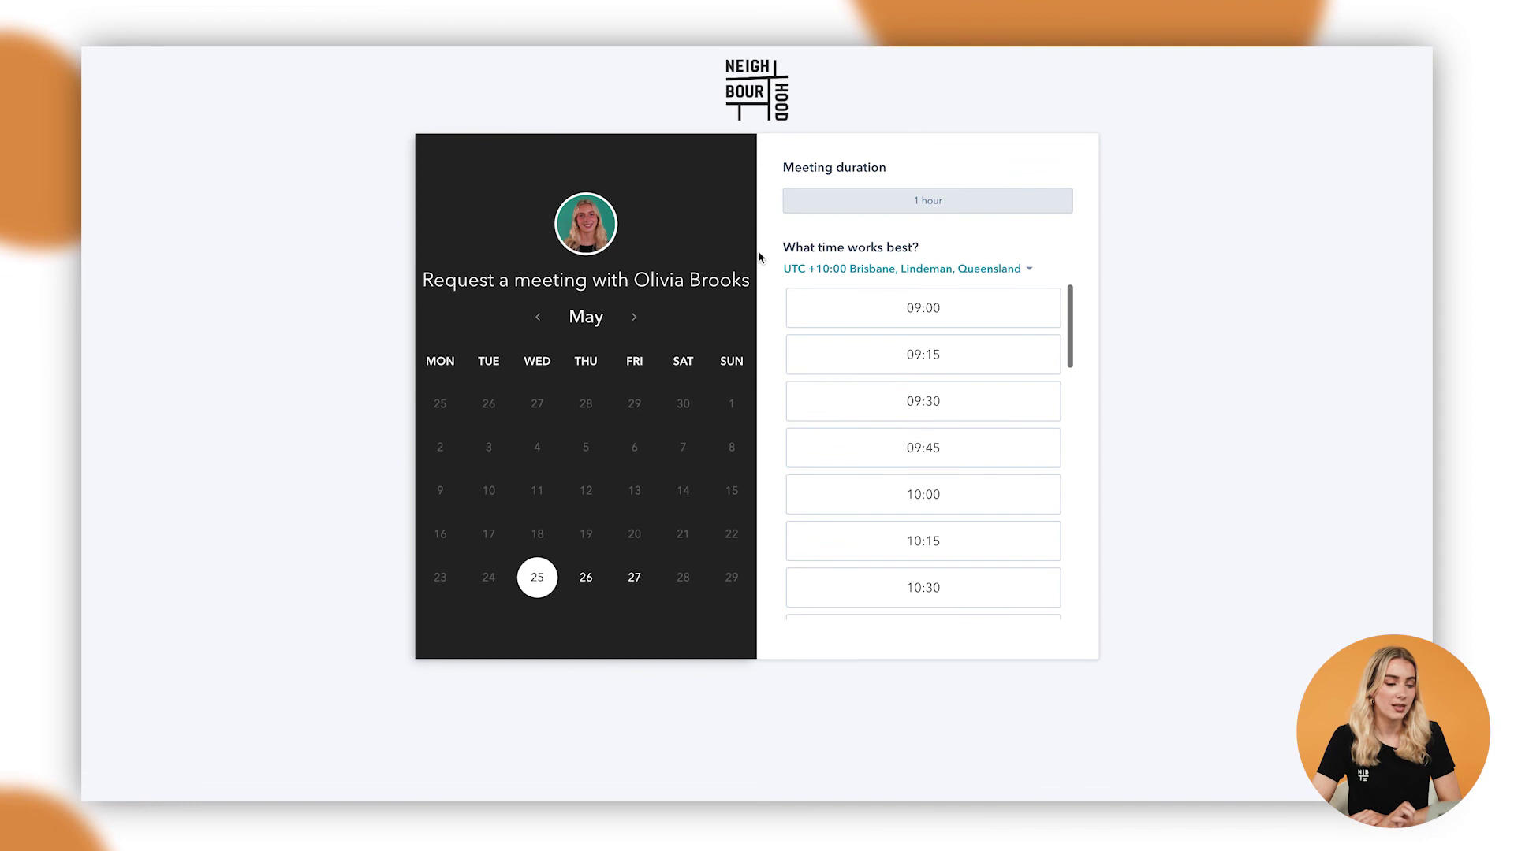
pyautogui.click(634, 577)
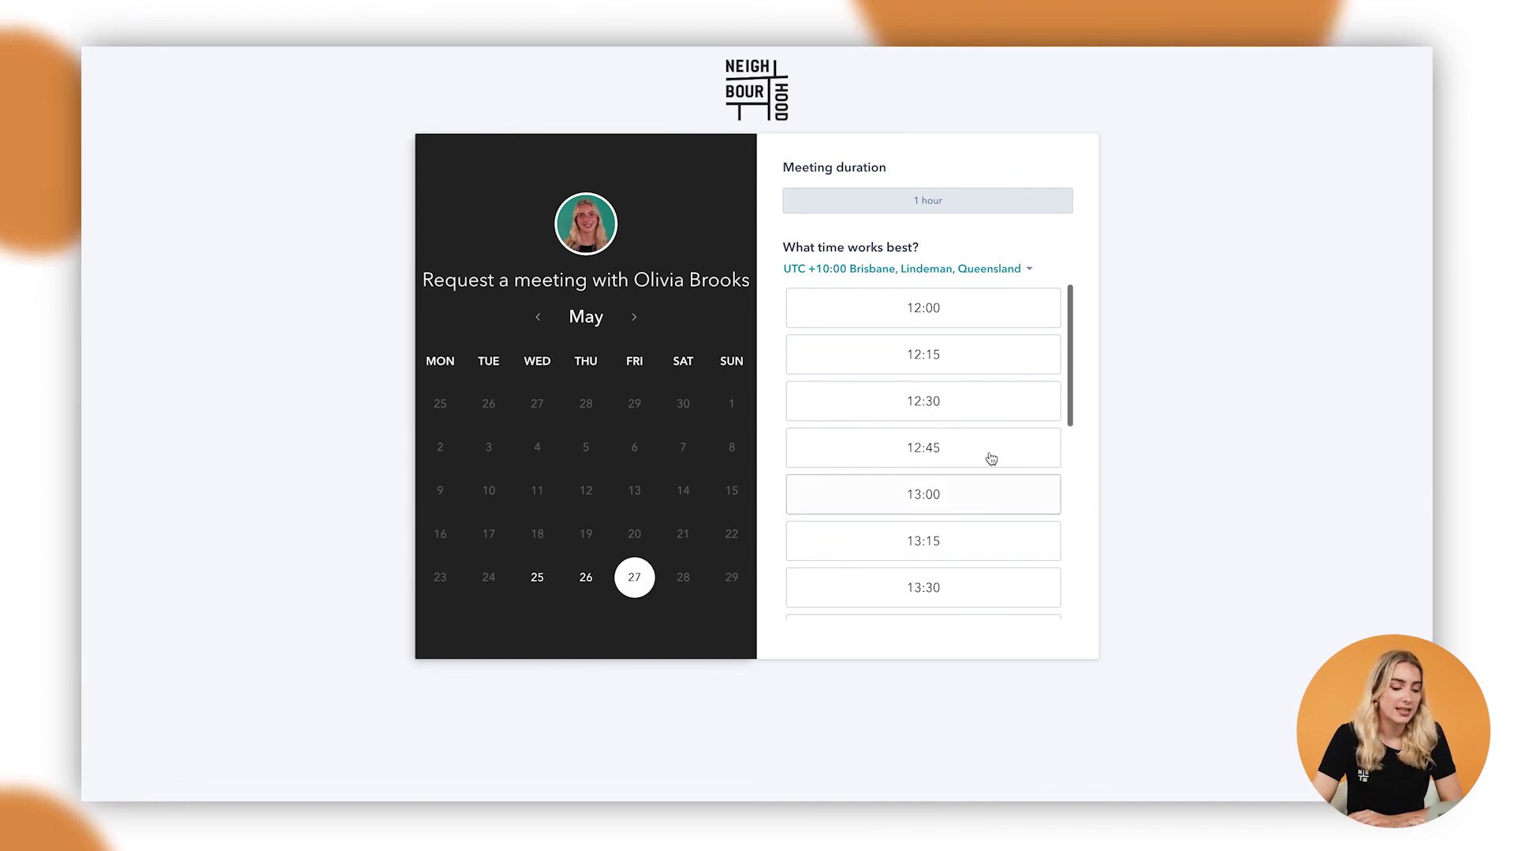
pyautogui.click(1007, 447)
pyautogui.click(546, 265)
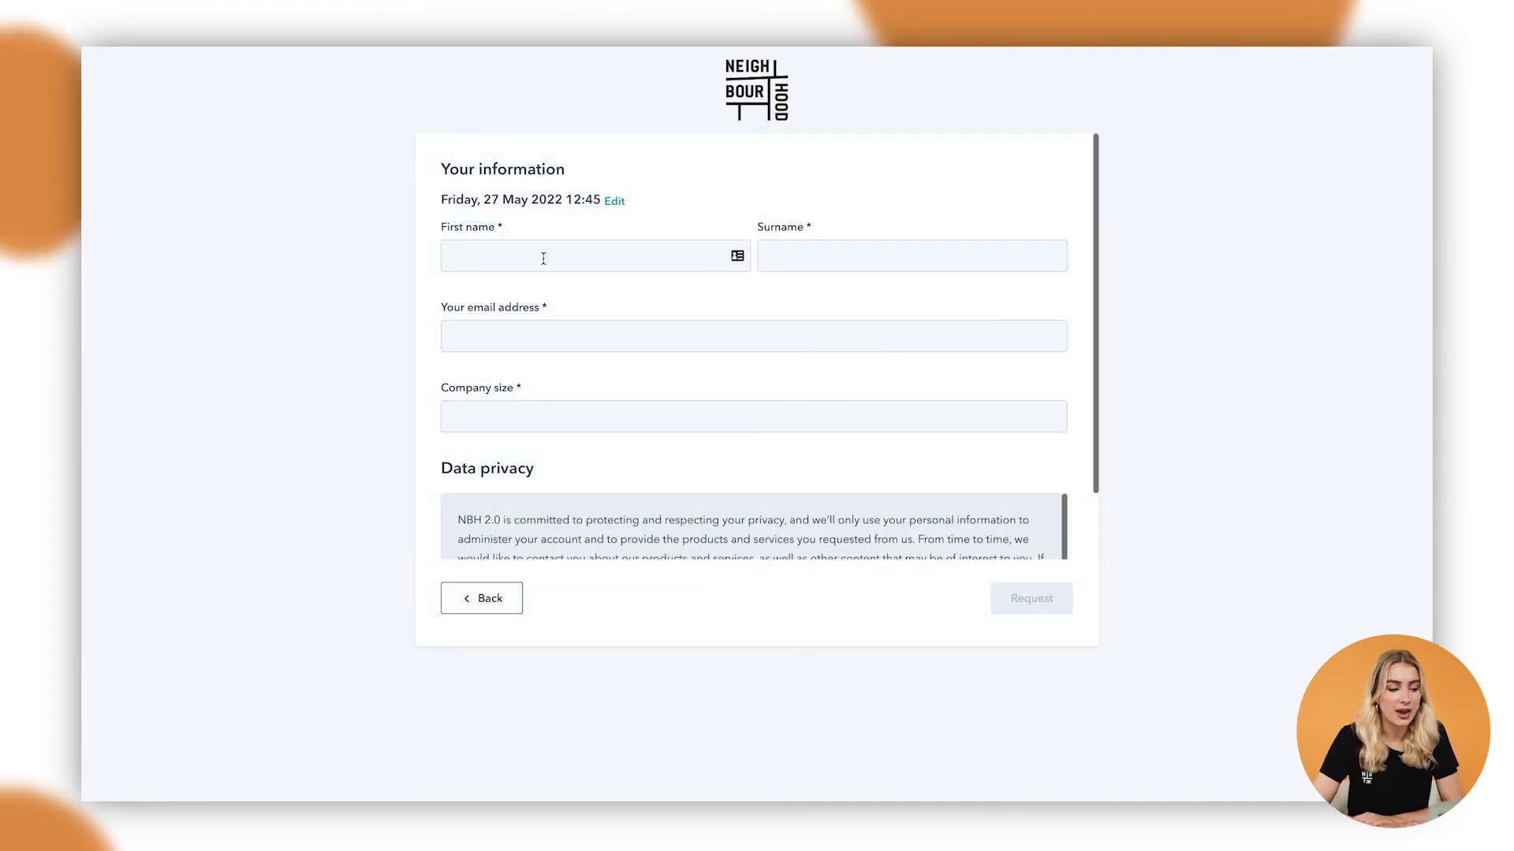
pyautogui.click(544, 259)
pyautogui.click(749, 378)
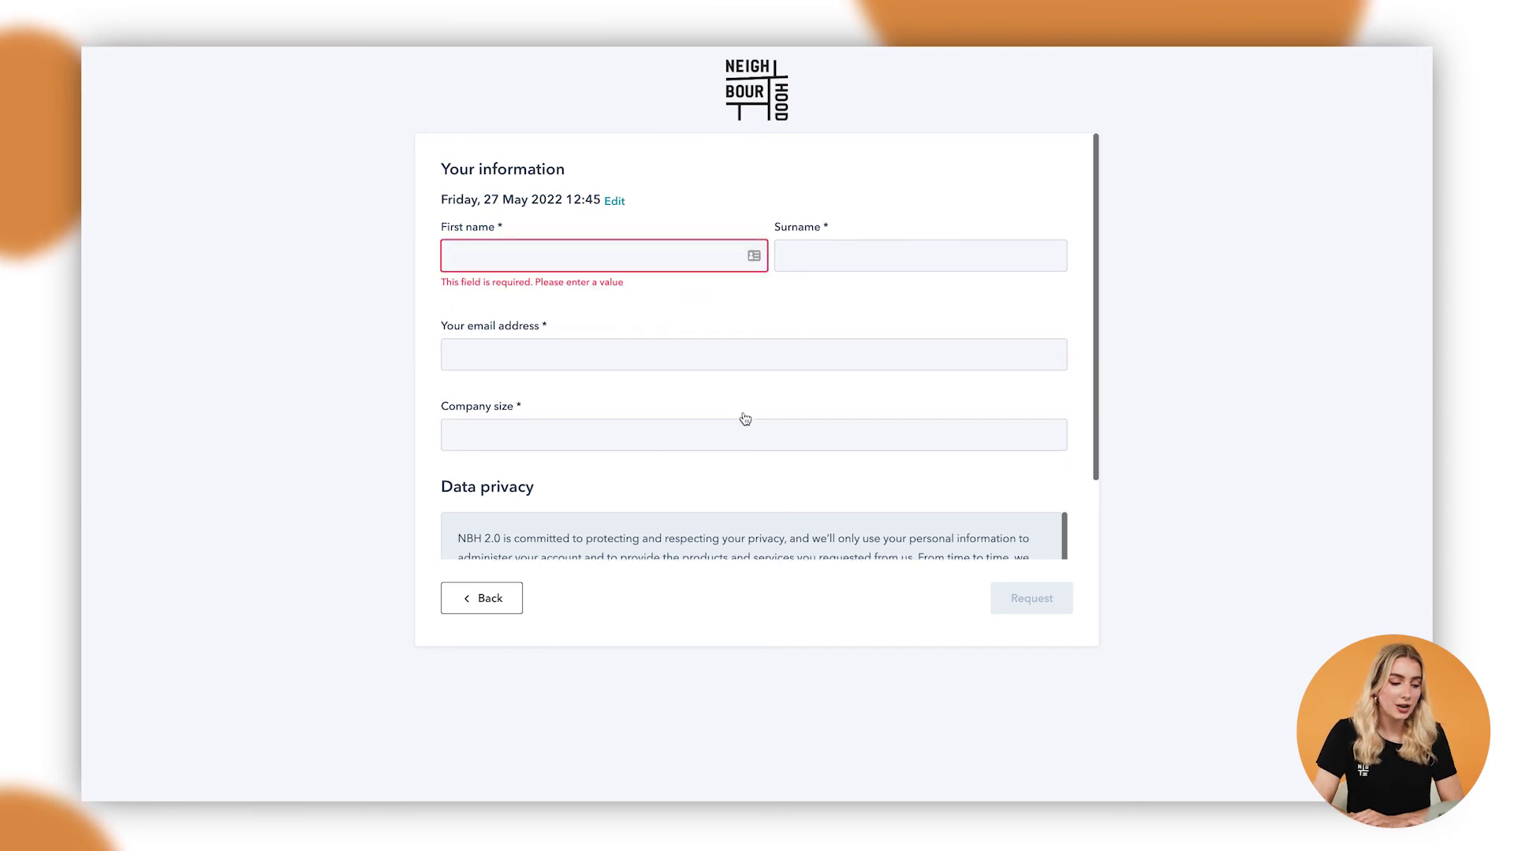
pyautogui.scroll(-1, 745, 419)
pyautogui.scroll(1, 745, 419)
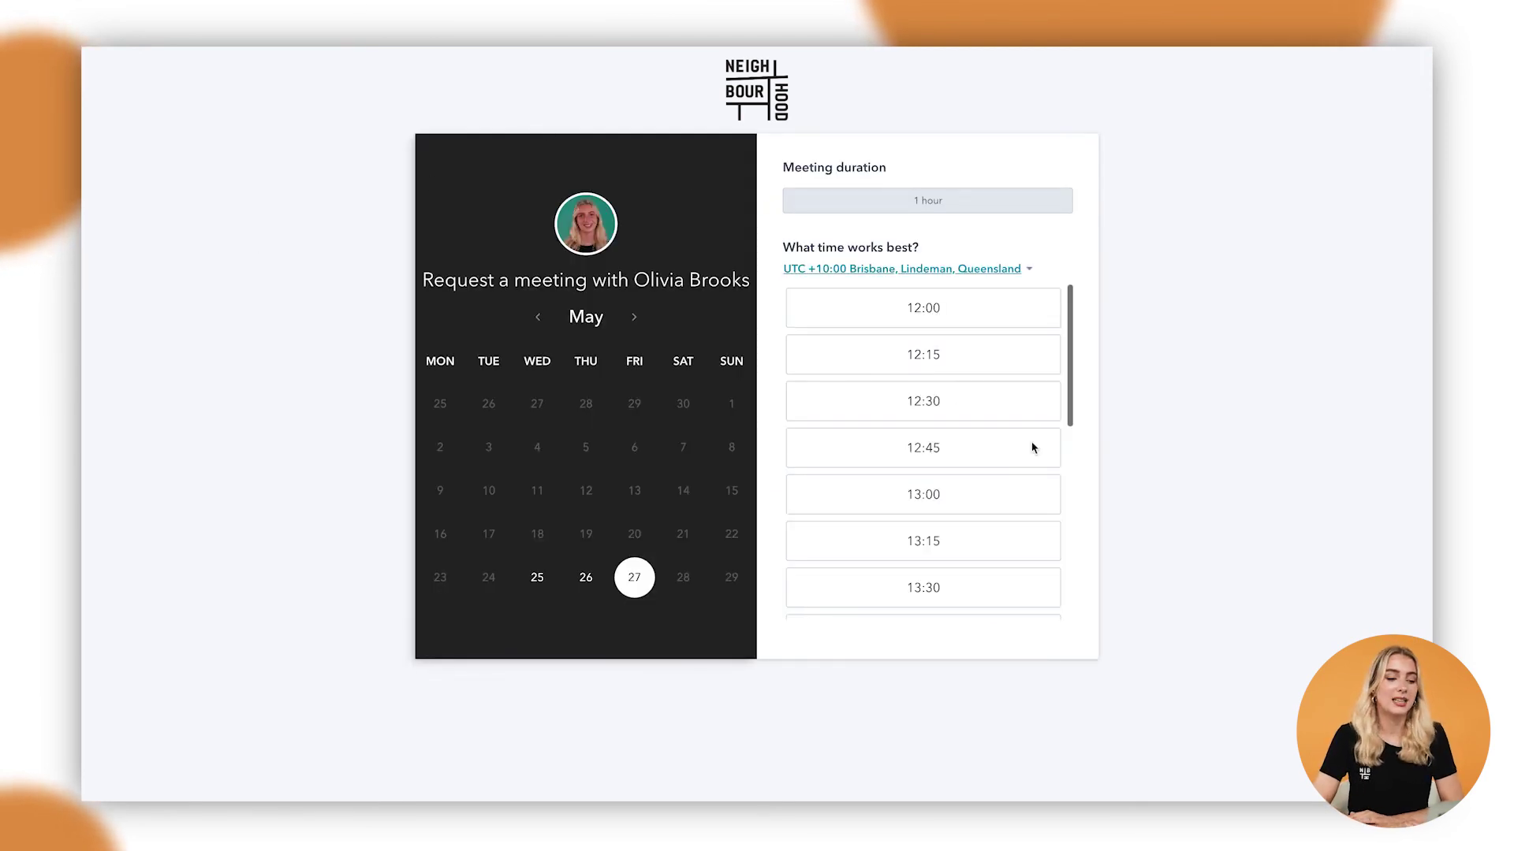
# Switch the booking to Thursday 26 May and choose the 09:45 slot.
pyautogui.click(536, 578)
pyautogui.click(587, 580)
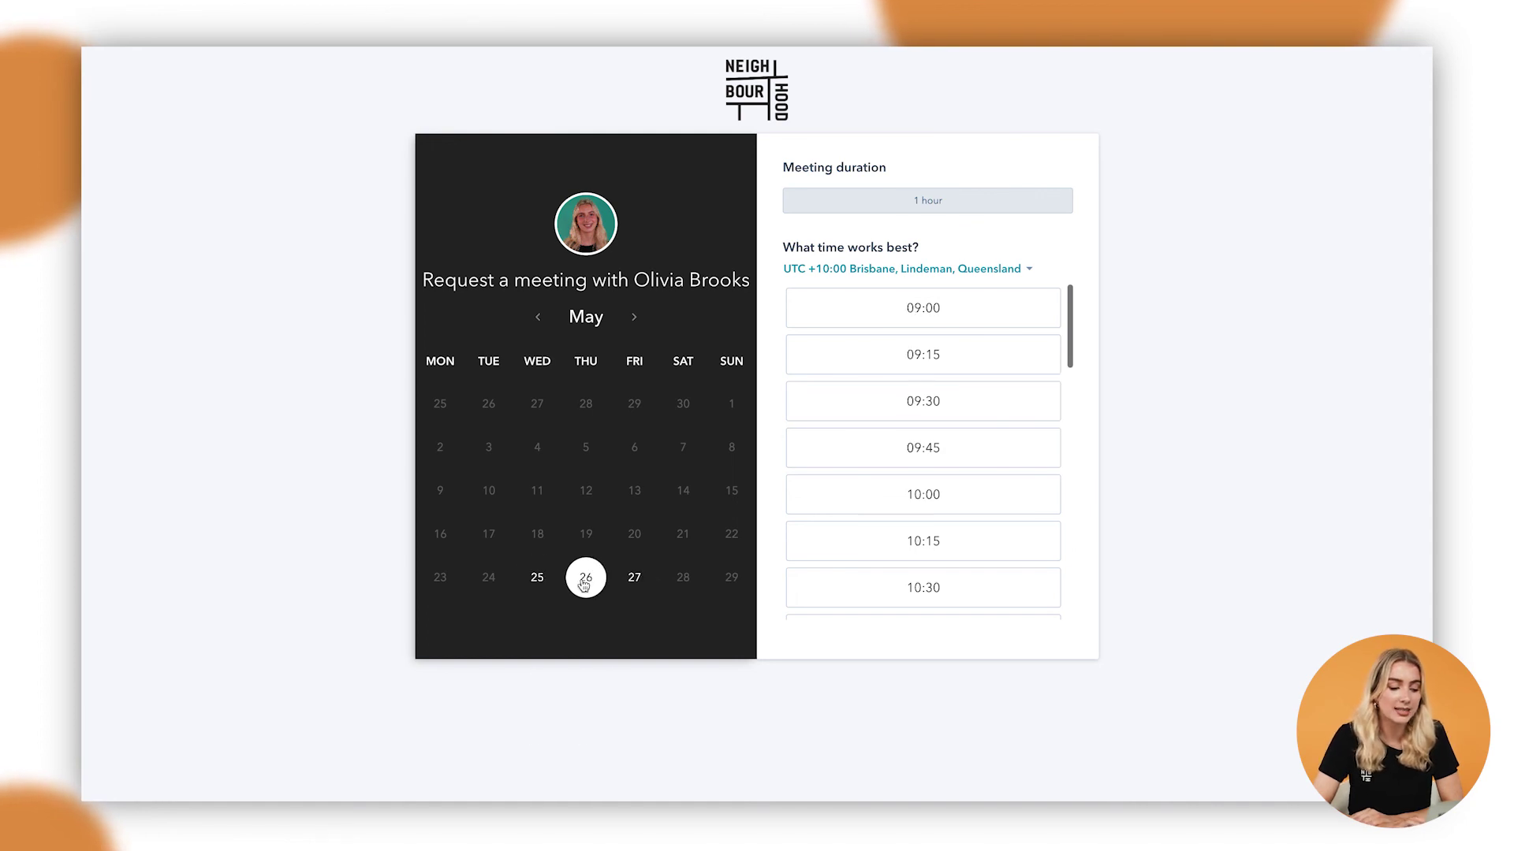
pyautogui.click(988, 452)
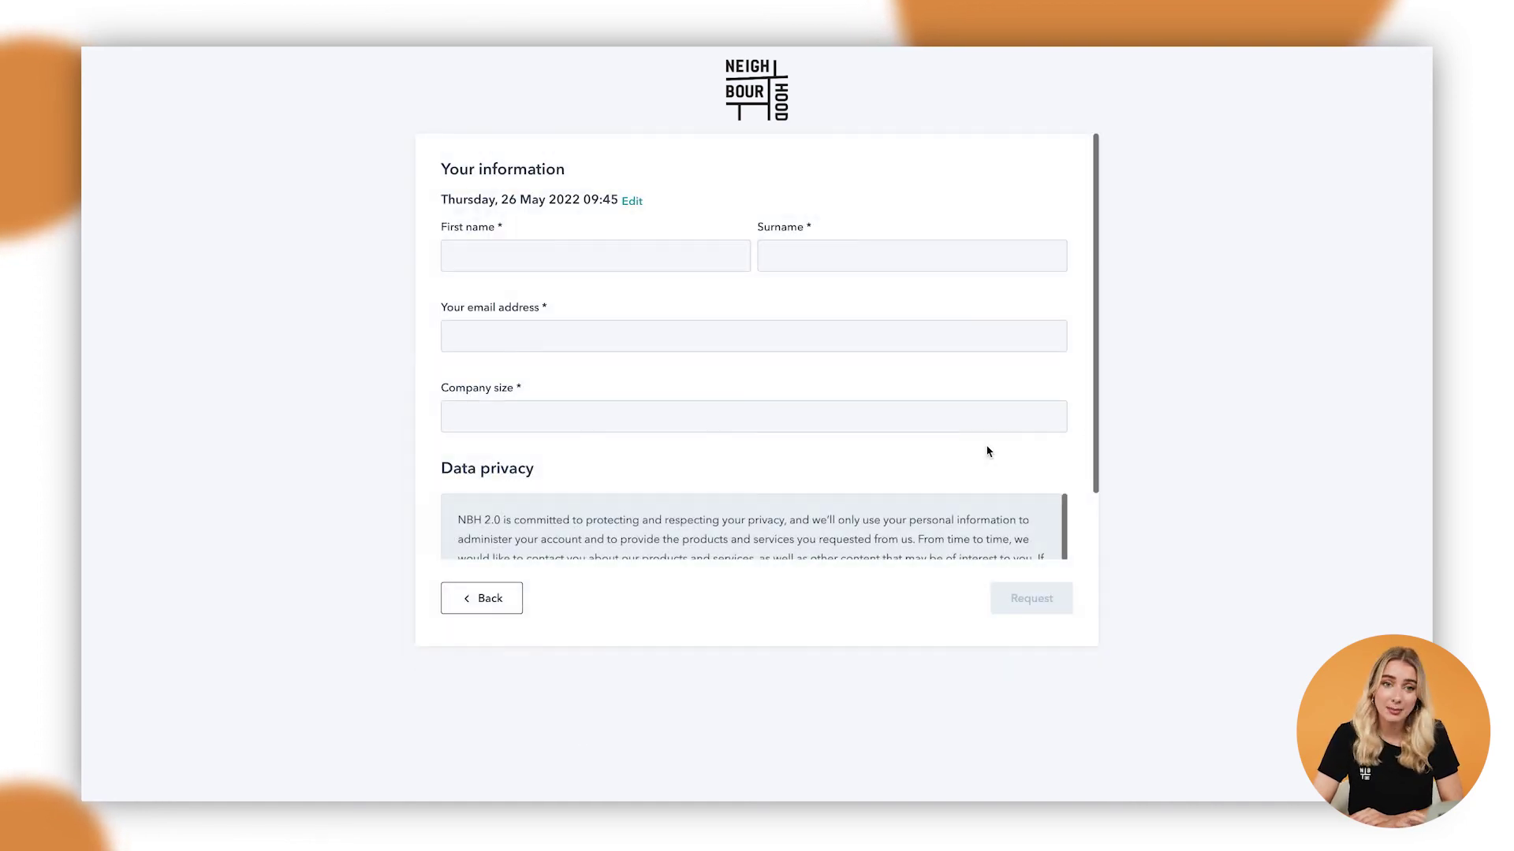